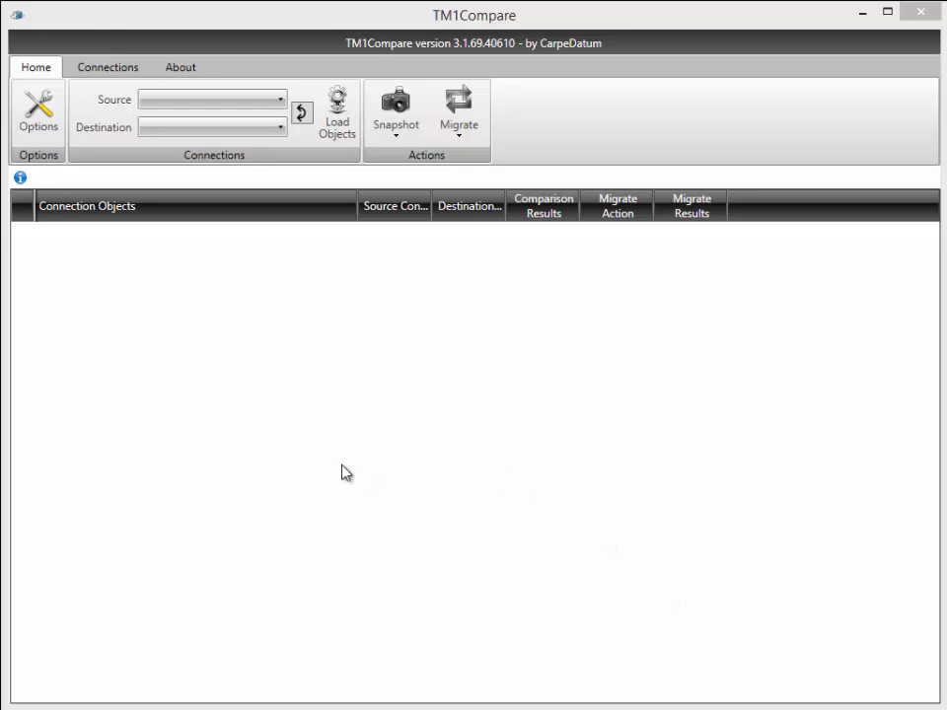
Step: Check the saved connections list, which is still empty
{"action": "left_click", "coordinate": [88, 73]}
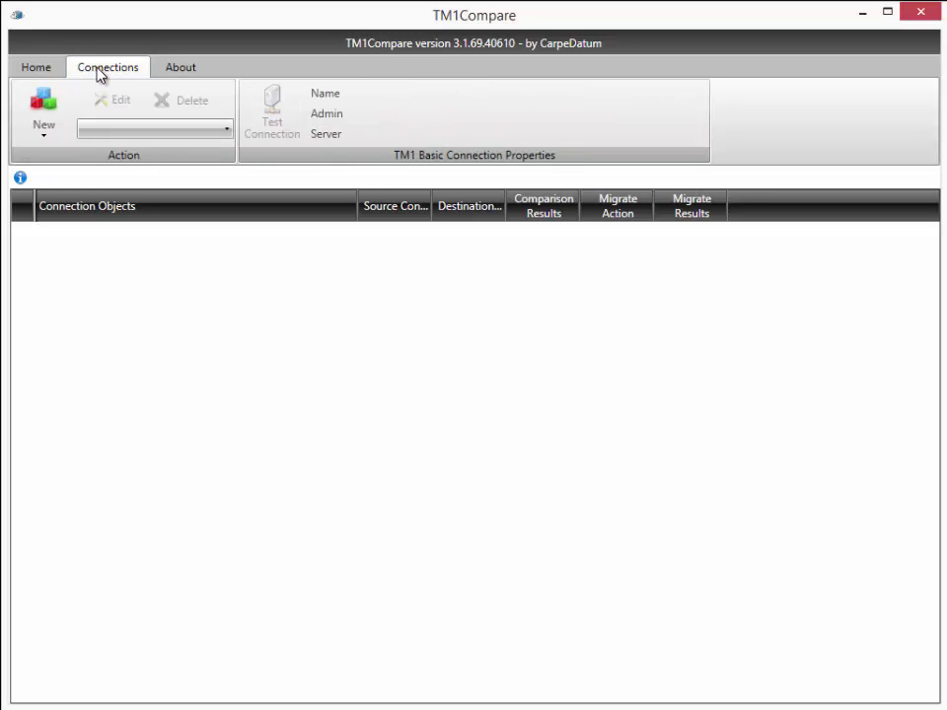
{"action": "left_click", "coordinate": [99, 134]}
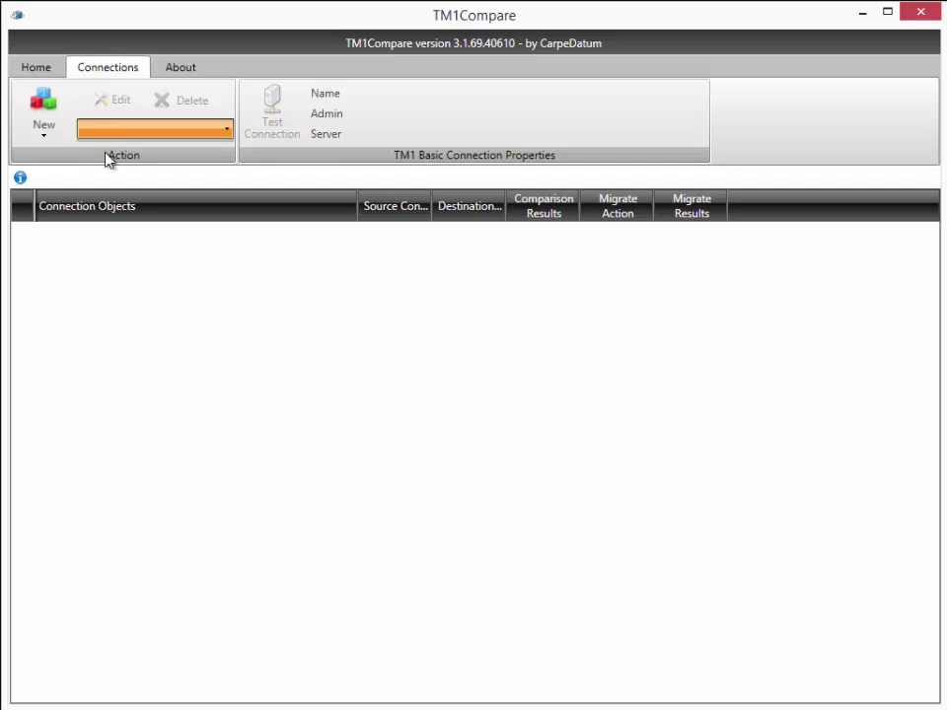
{"action": "left_click", "coordinate": [41, 109]}
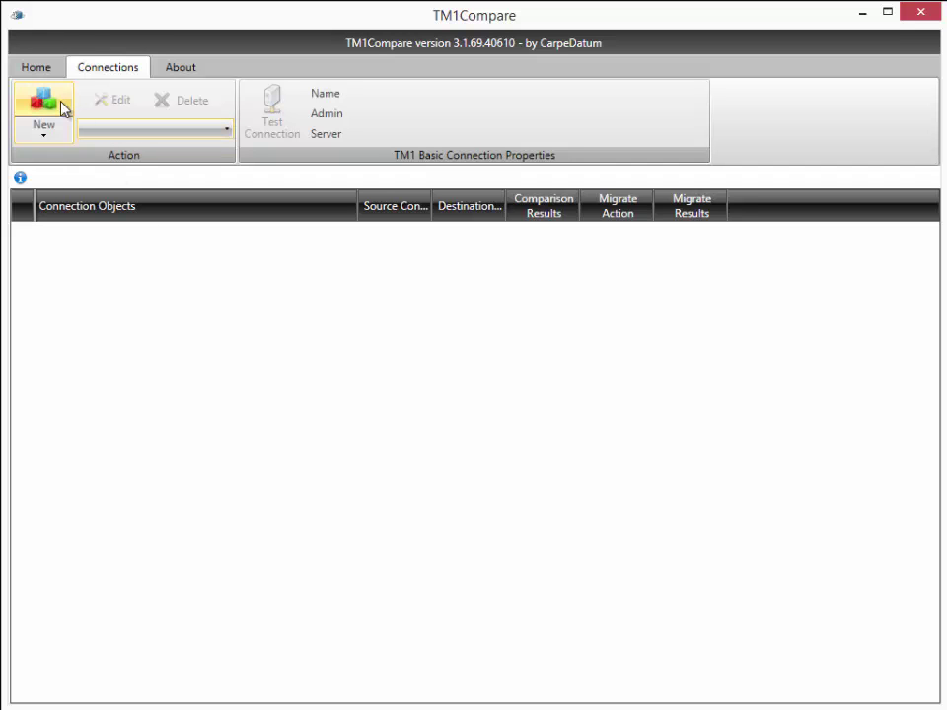
Step: Define a new connection 'GoNewStores (local)' with admin host localhost and server Go_New_Stores
{"action": "left_click", "coordinate": [49, 103]}
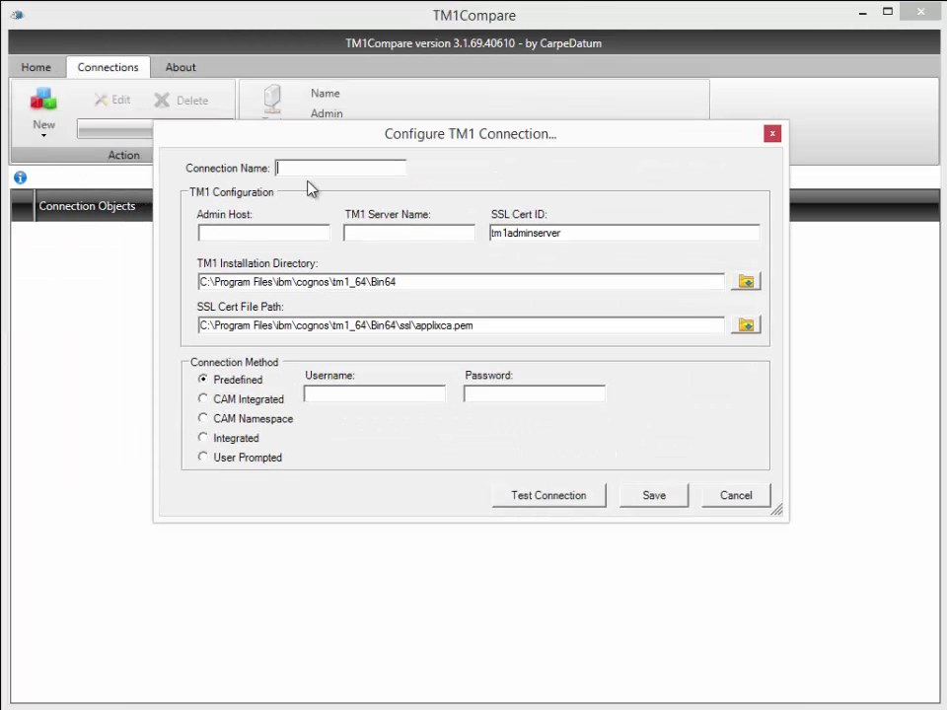
{"action": "type", "text": "GoNewStores (local)"}
{"action": "key", "text": "Tab"}
{"action": "type", "text": "localhost"}
{"action": "key", "text": "Tab"}
{"action": "type", "text": "G"}
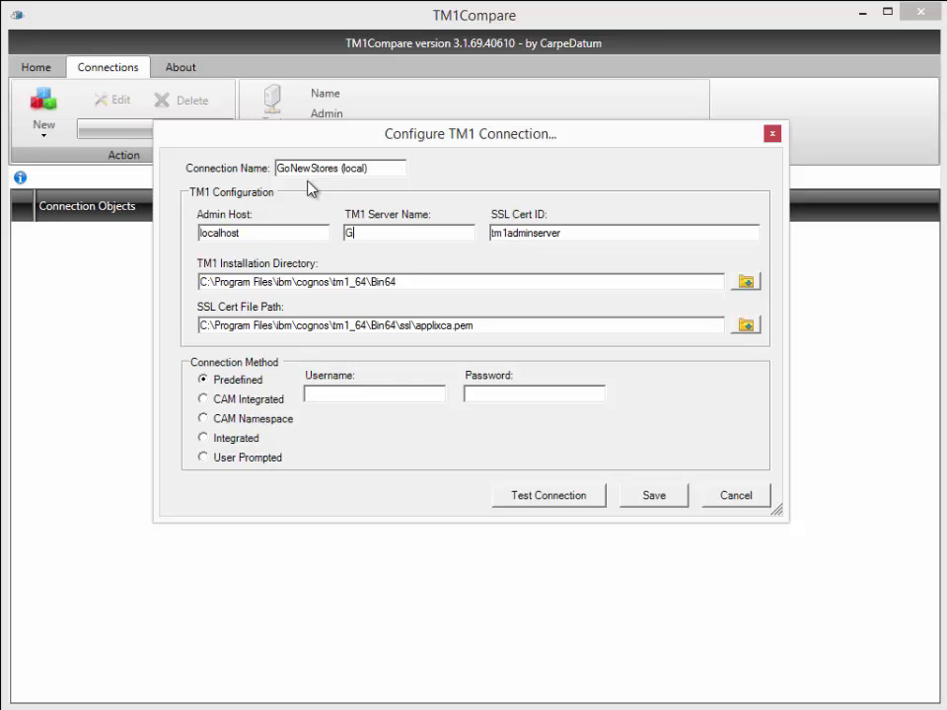
{"action": "type", "text": "o_New_Stores"}
Step: Enter the admin username and password, then test the connection successfully
{"action": "left_click", "coordinate": [344, 395]}
{"action": "type", "text": "admin"}
{"action": "key", "text": "Tab"}
{"action": "type", "text": "apple"}
{"action": "left_click", "coordinate": [571, 493]}
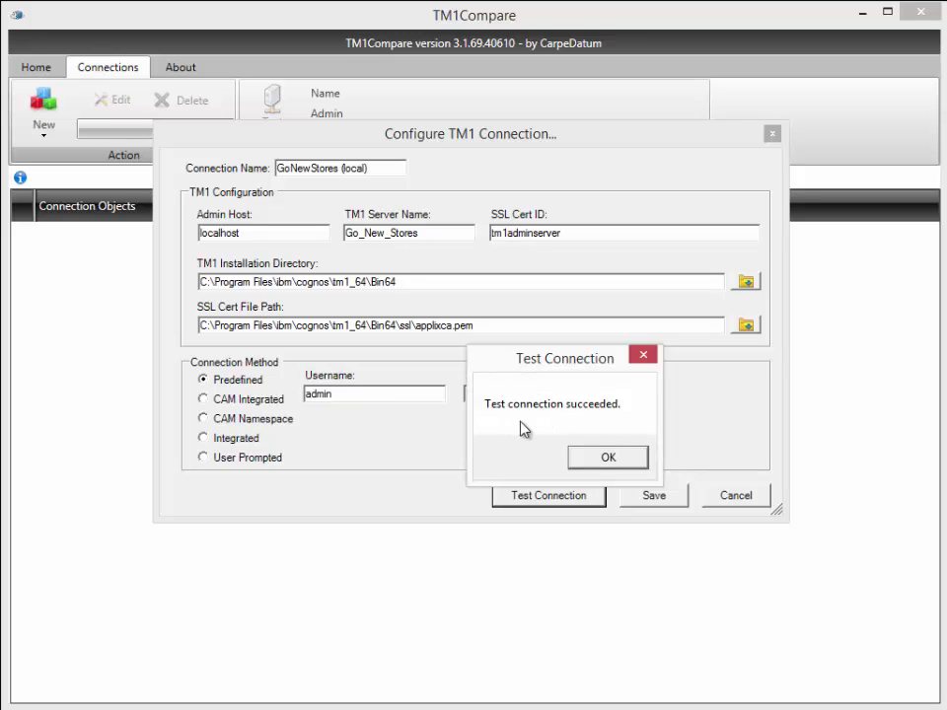
{"action": "left_click", "coordinate": [624, 460]}
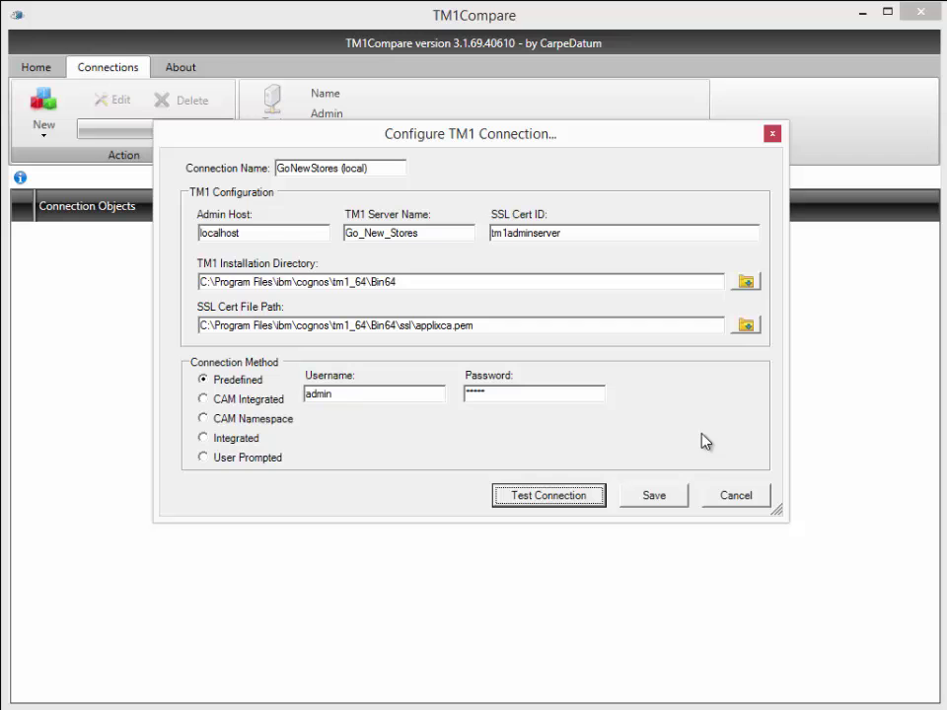
Step: Save the GoNewStores (local) connection and confirm it appears in the connection list
{"action": "left_click", "coordinate": [655, 497]}
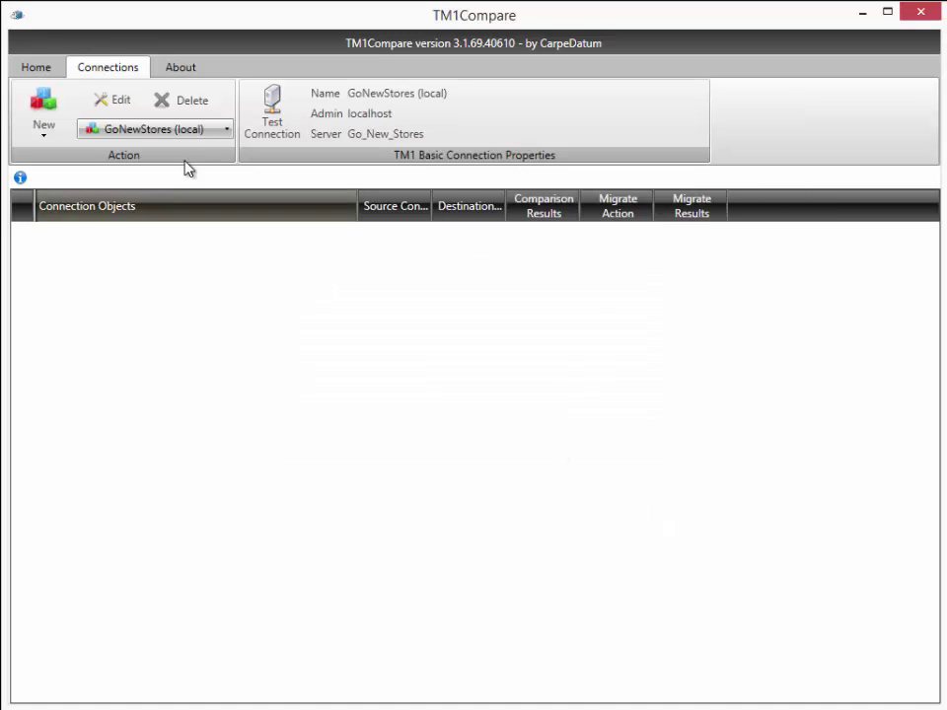
{"action": "left_click", "coordinate": [161, 129]}
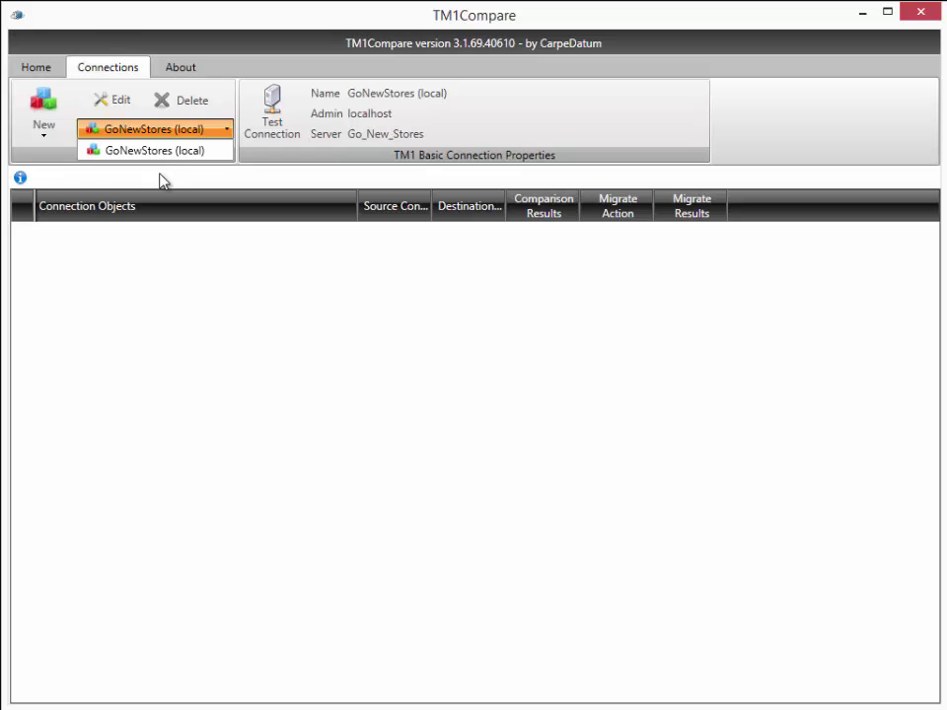
{"action": "left_click", "coordinate": [192, 264]}
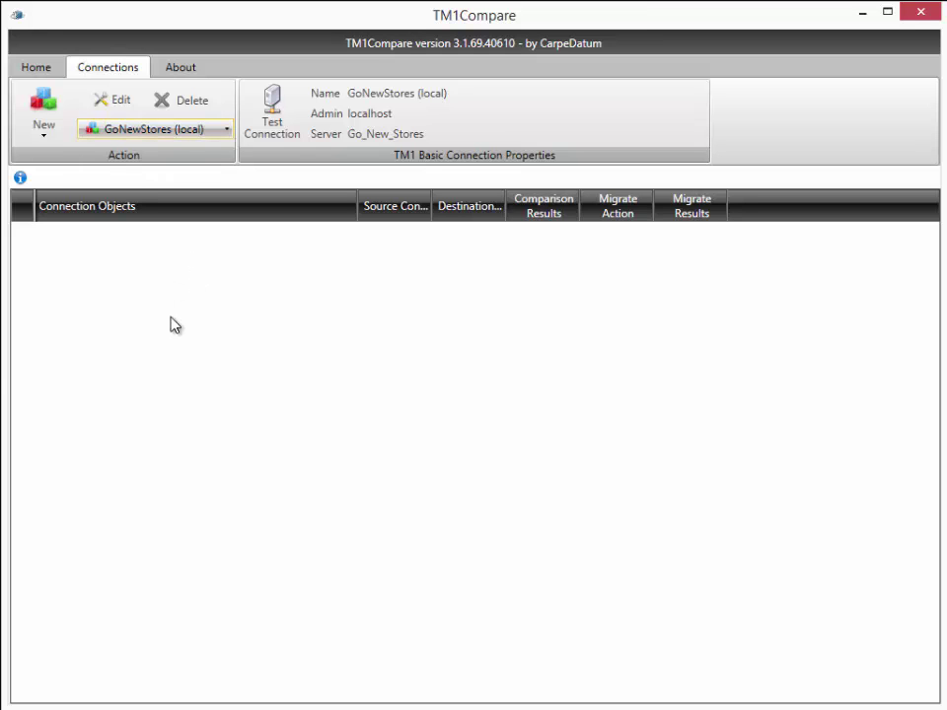
Step: Define a new connection 'GoNewStores (remote)' with admin host vmtm1dev and server Go_New_Stores
{"action": "left_click", "coordinate": [44, 93]}
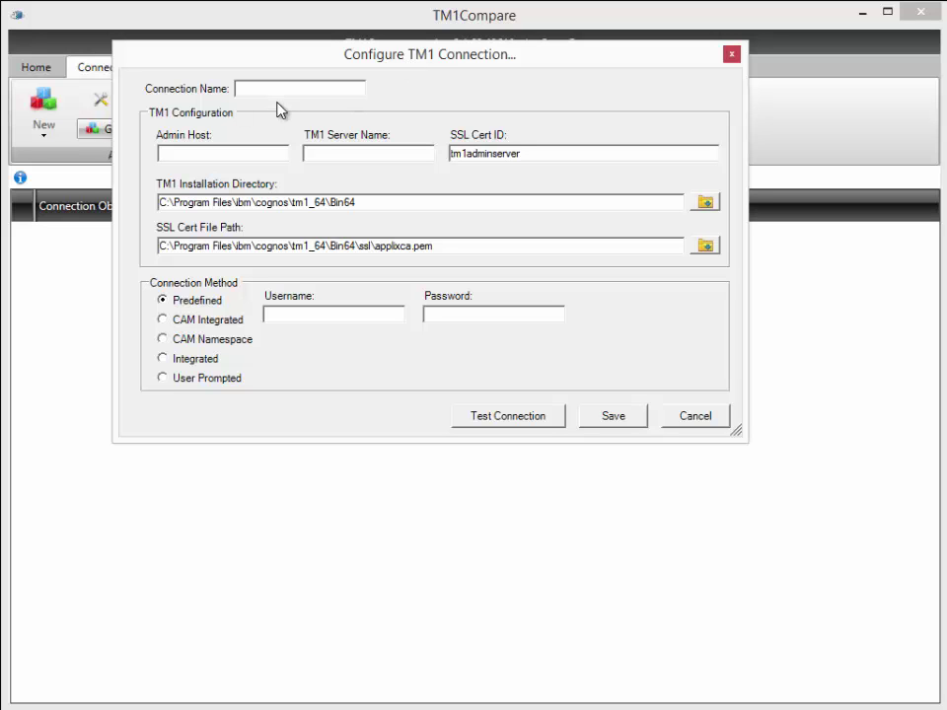
{"action": "type", "text": "GoNewStores (remote)"}
{"action": "key", "text": "Tab"}
{"action": "type", "text": "vmtm1dev"}
{"action": "key", "text": "Tab"}
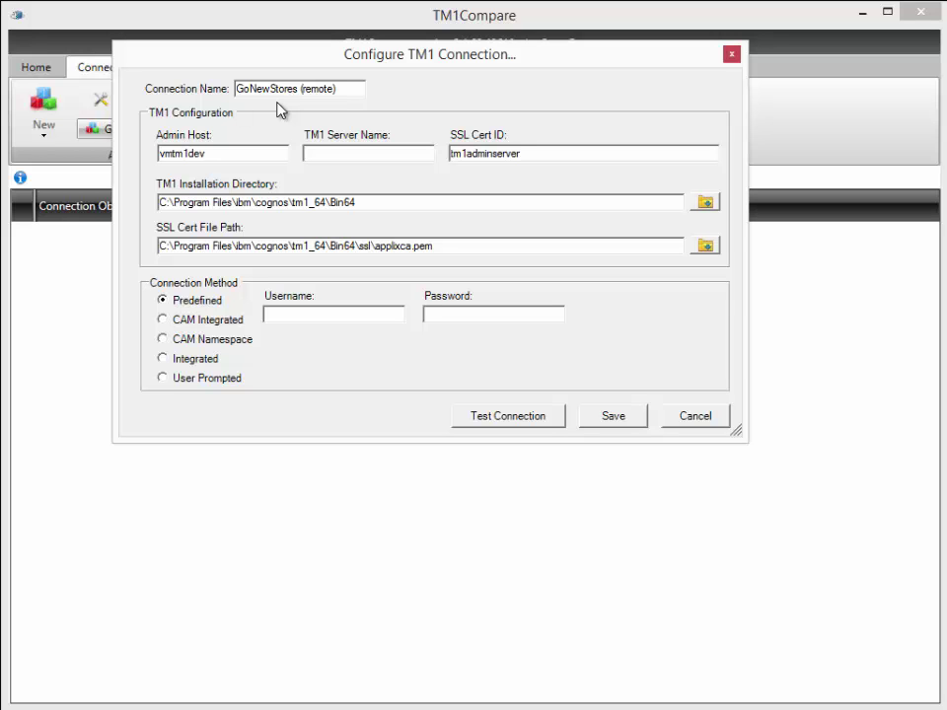
{"action": "type", "text": "Go_New_Stores"}
Step: Enter the admin username and password, save, and confirm both connections are listed
{"action": "left_click", "coordinate": [344, 315]}
{"action": "type", "text": "admin"}
{"action": "key", "text": "Tab"}
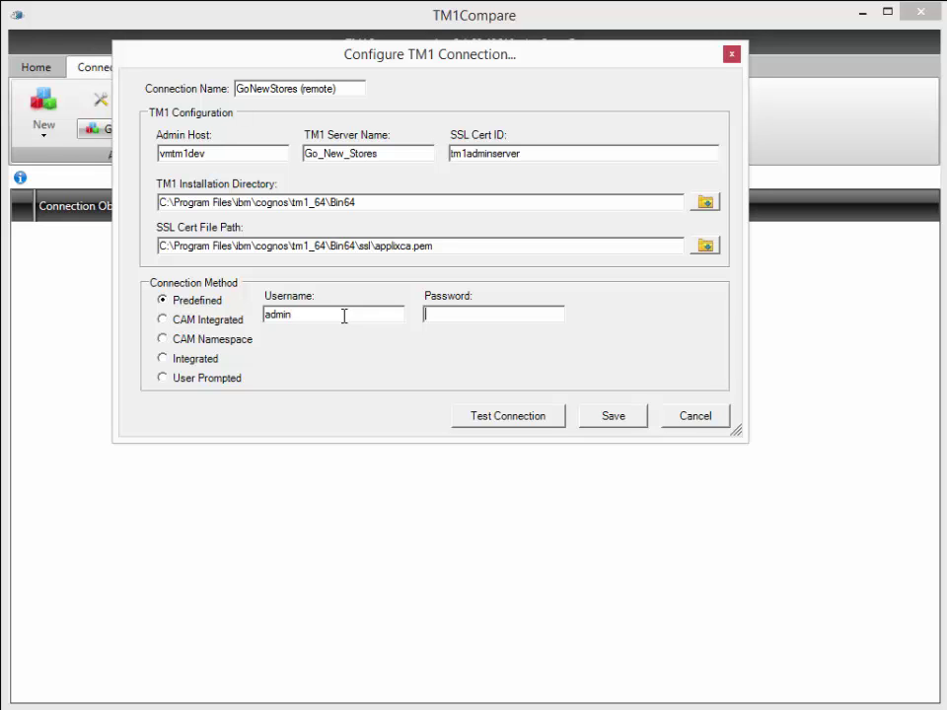
{"action": "type", "text": "apple"}
{"action": "left_click", "coordinate": [626, 415]}
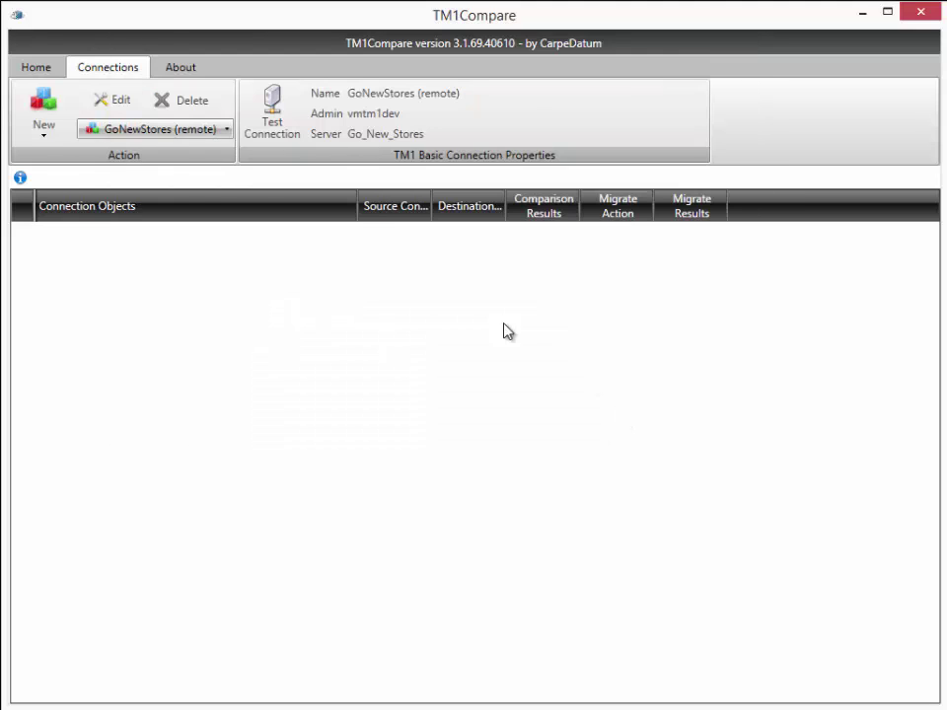
{"action": "left_click", "coordinate": [170, 131]}
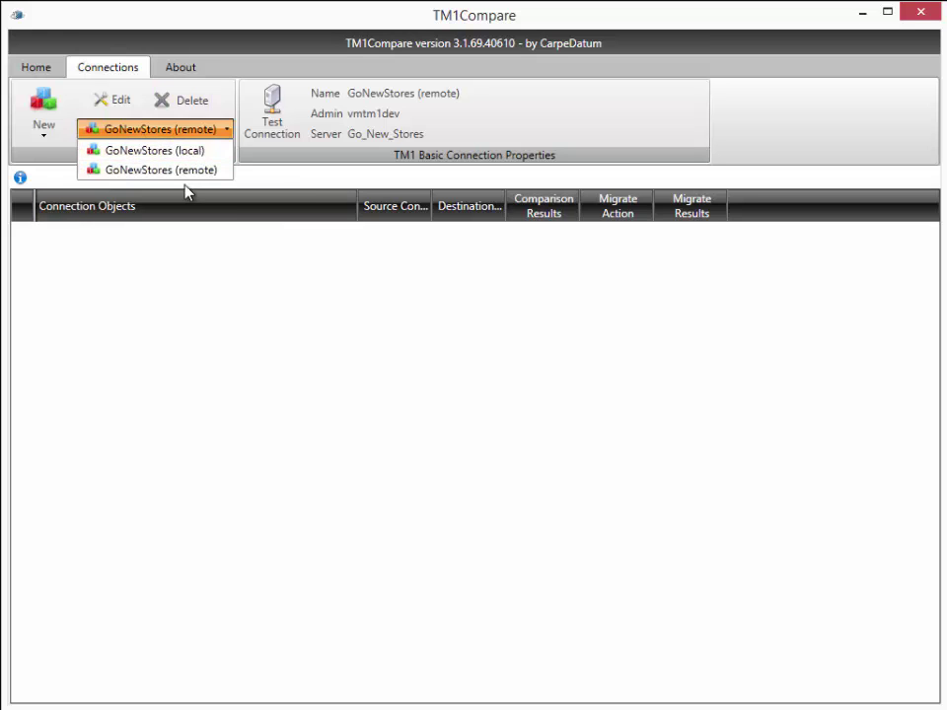
{"action": "left_click", "coordinate": [42, 70]}
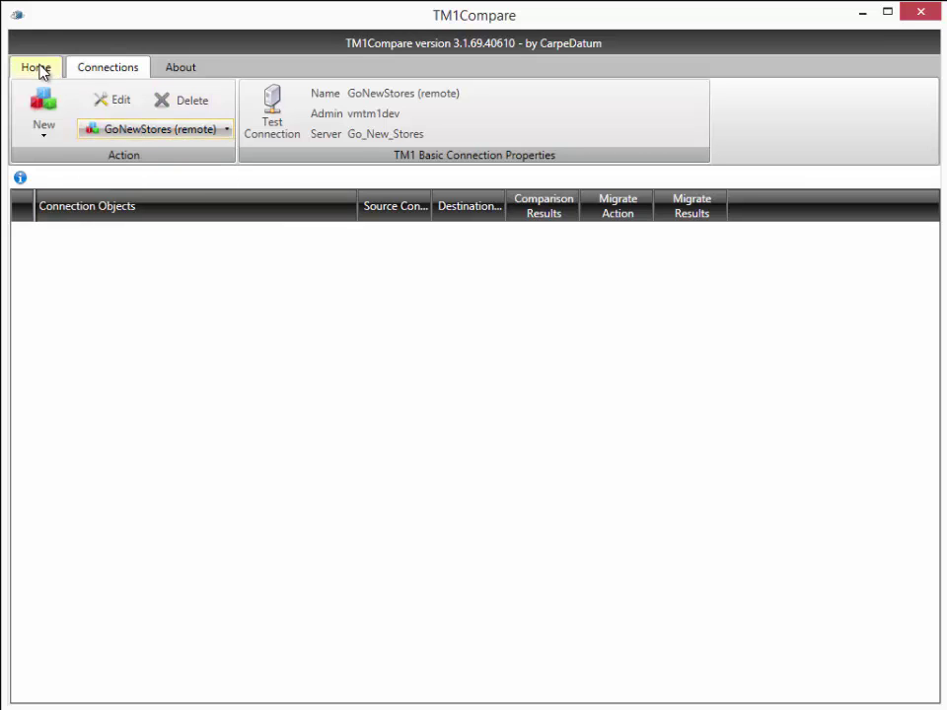
Step: Set source GoNewStores (remote) and destination GoNewStores (local), then load both servers' objects
{"action": "left_click", "coordinate": [40, 69]}
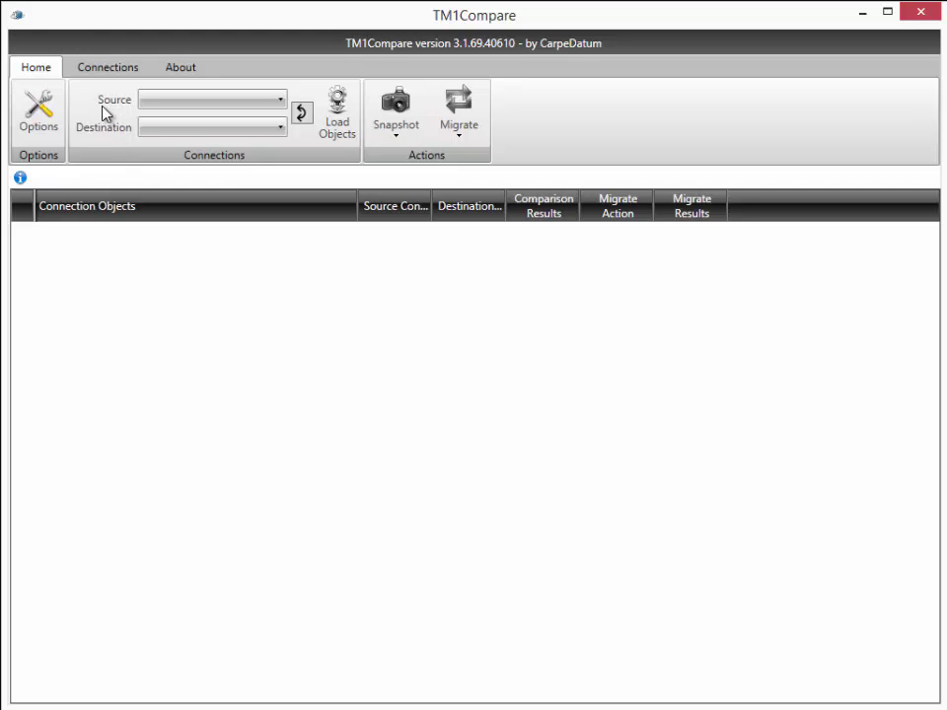
{"action": "left_click", "coordinate": [208, 103]}
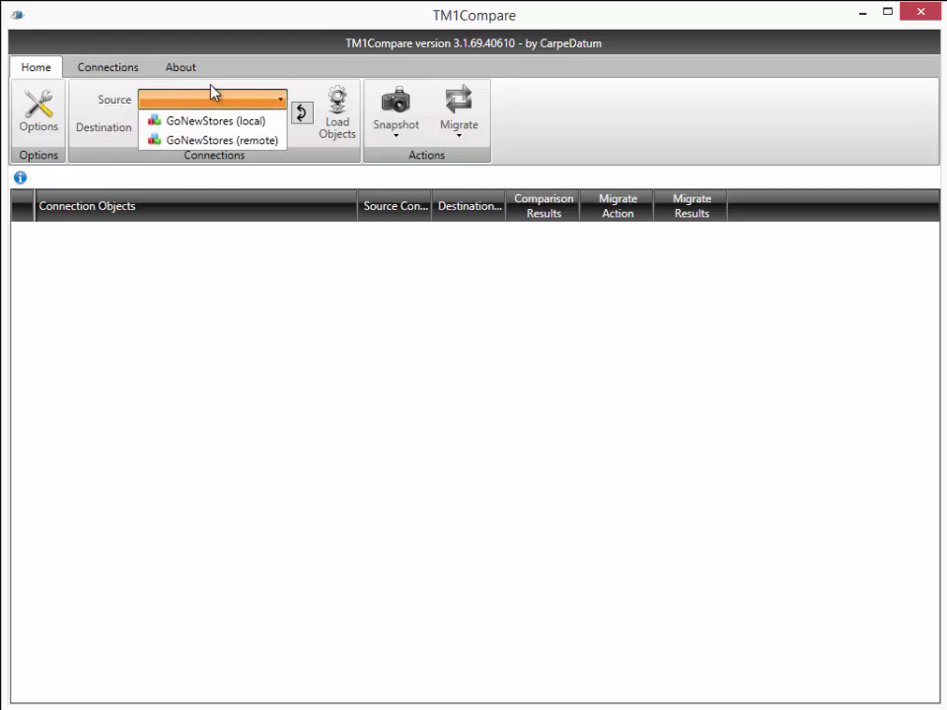
{"action": "left_click", "coordinate": [212, 141]}
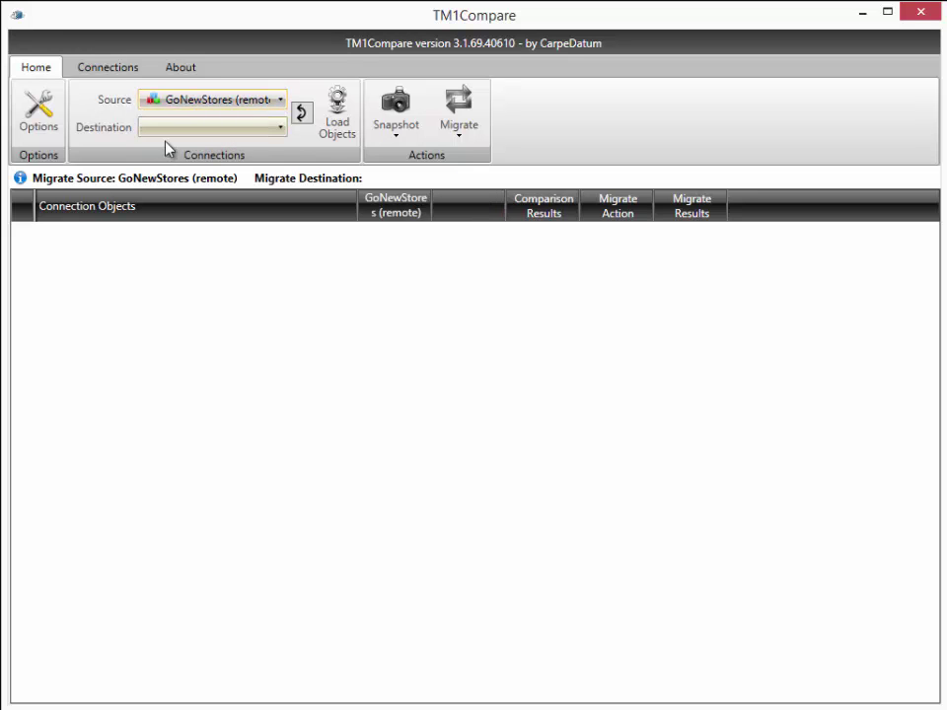
{"action": "left_click", "coordinate": [171, 135]}
{"action": "left_click", "coordinate": [198, 150]}
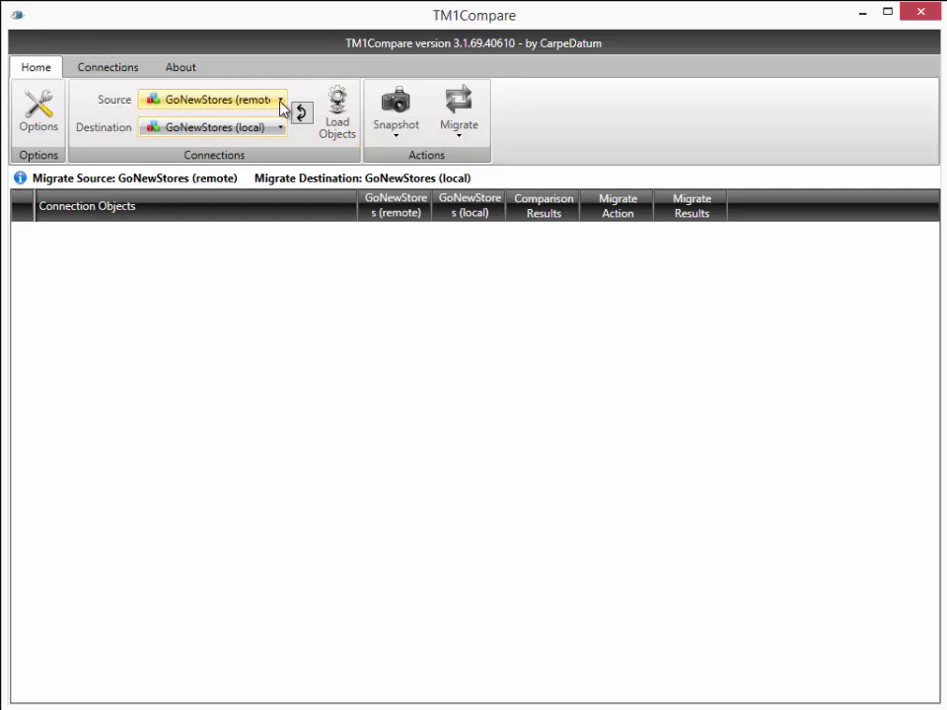
{"action": "left_click", "coordinate": [335, 112]}
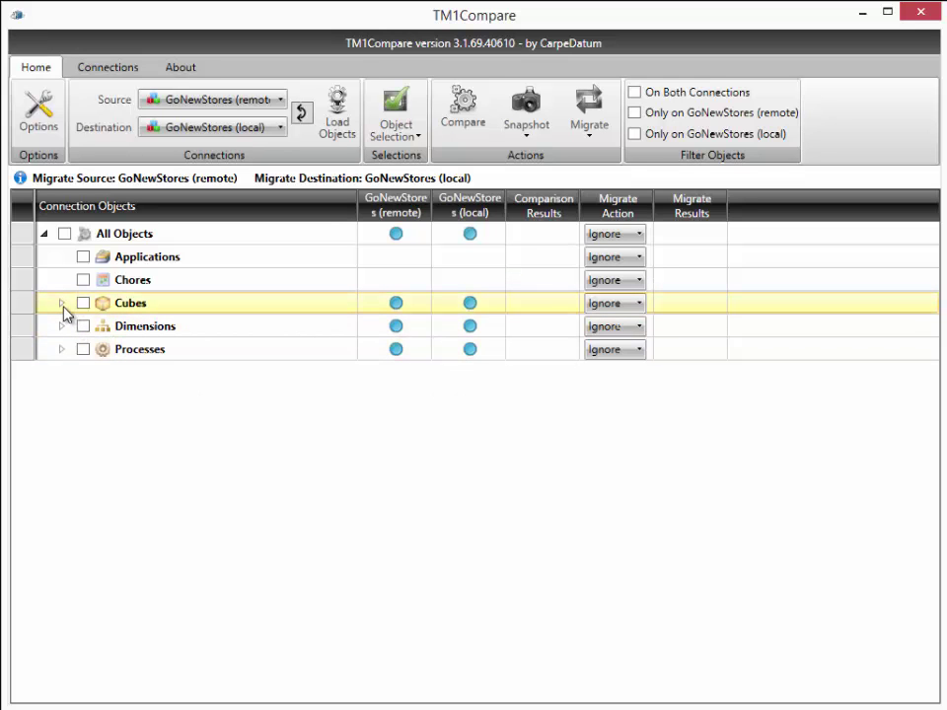
Step: Browse the Cubes and Dimensions trees, including Base Sales Forecast and Asset Type subsets, then collapse them
{"action": "left_click", "coordinate": [61, 305]}
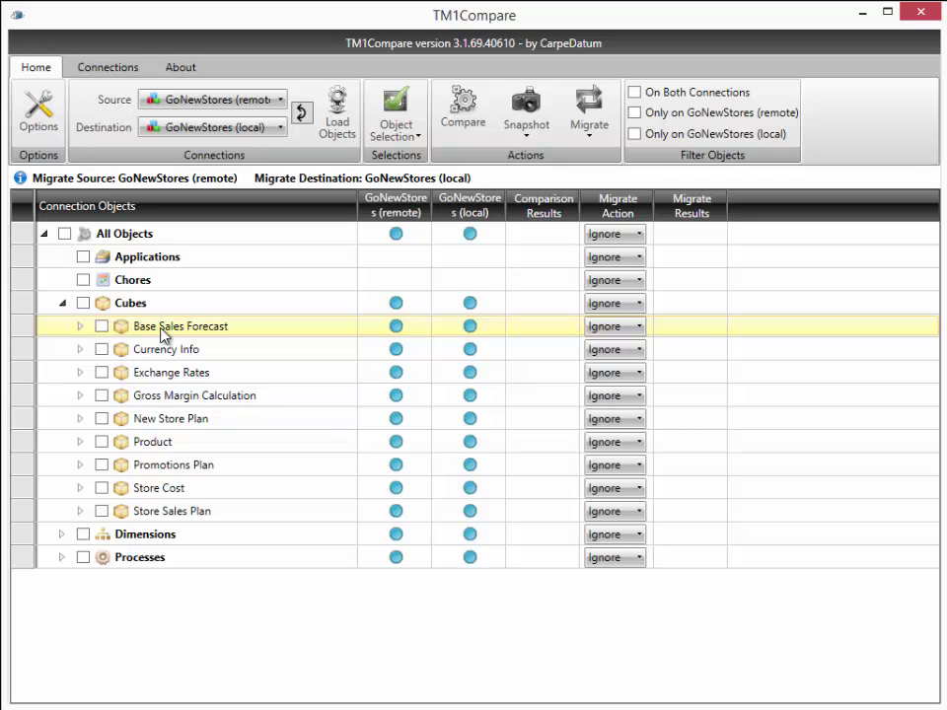
{"action": "left_click", "coordinate": [79, 327]}
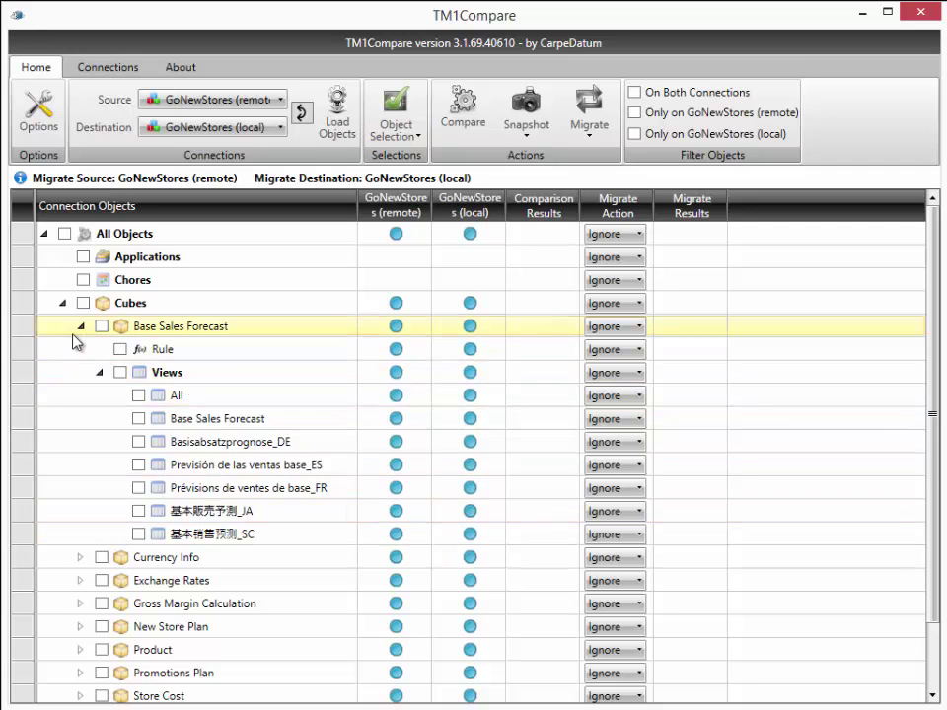
{"action": "left_click", "coordinate": [61, 304]}
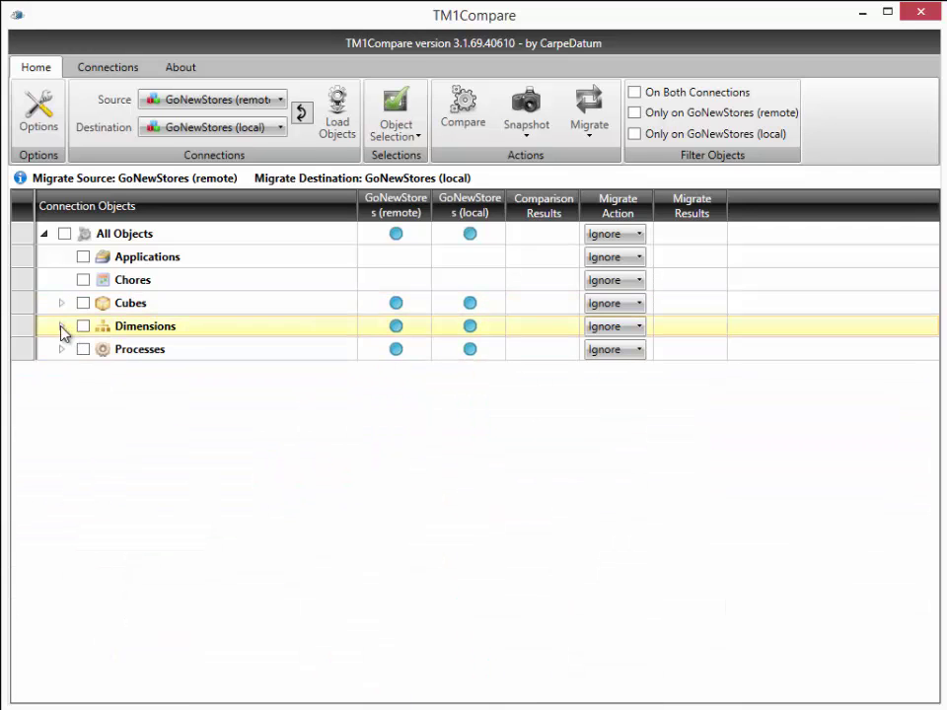
{"action": "left_click", "coordinate": [61, 328]}
{"action": "left_click", "coordinate": [81, 349]}
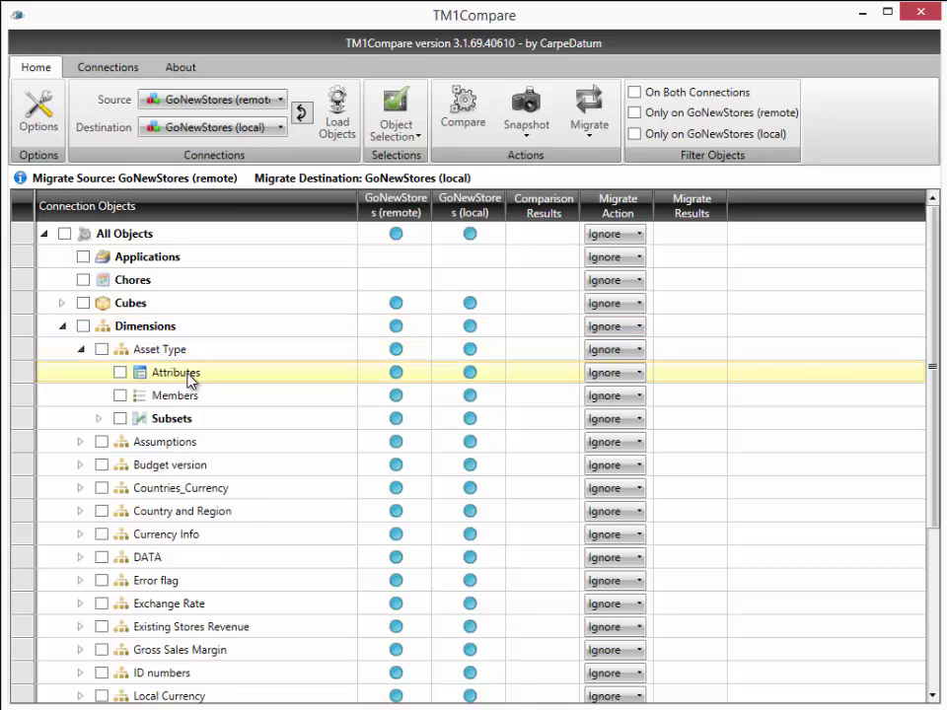
{"action": "left_click", "coordinate": [99, 419]}
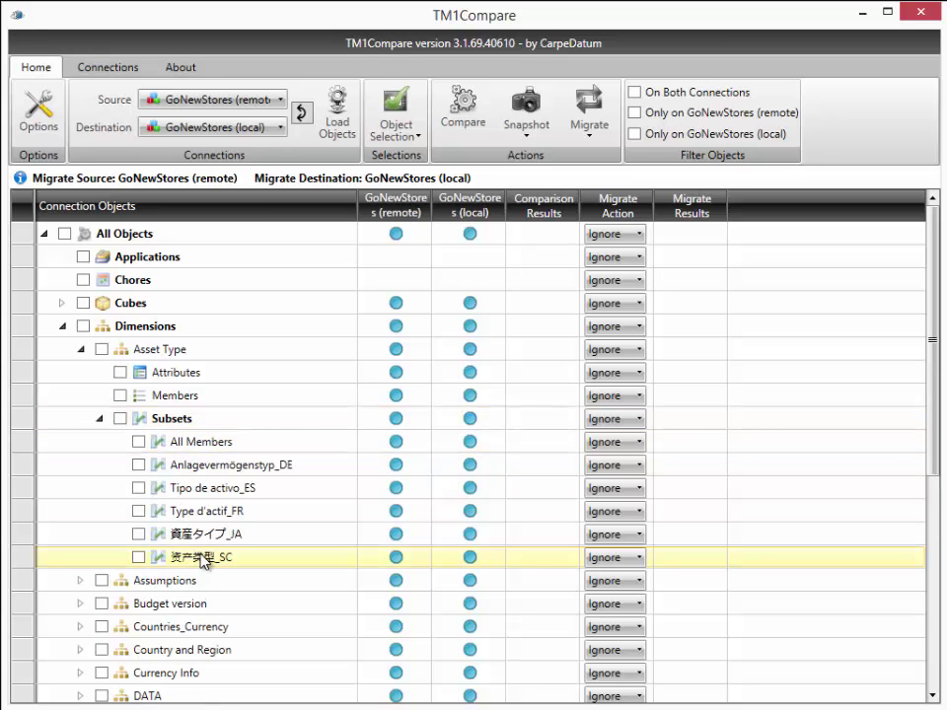
{"action": "left_click", "coordinate": [62, 325]}
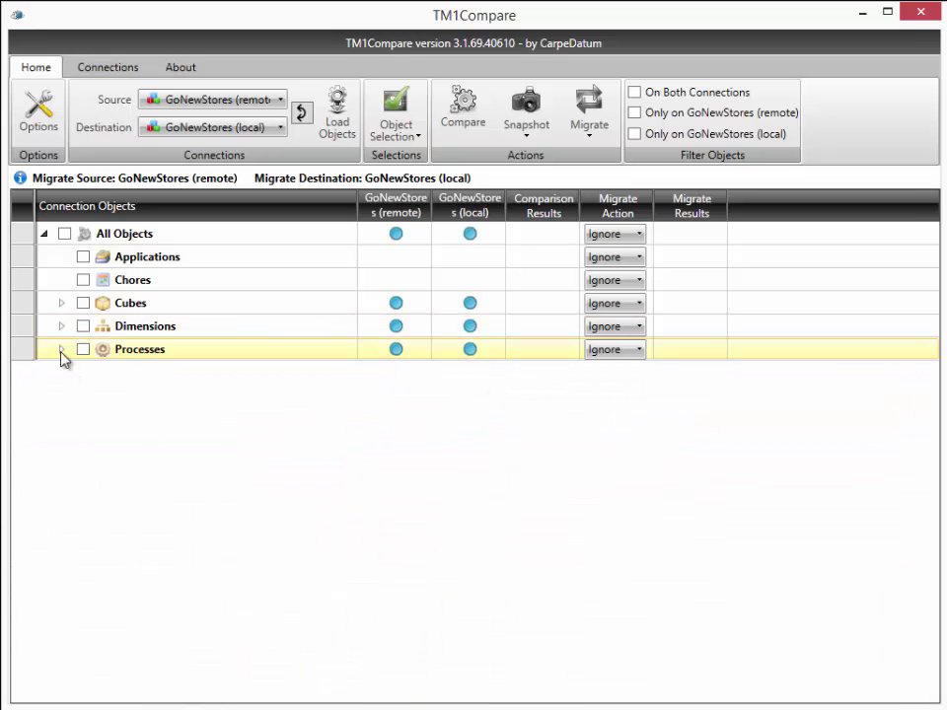
Step: Collapse Processes and tick All Objects to include every object in the comparison
{"action": "left_click", "coordinate": [61, 351]}
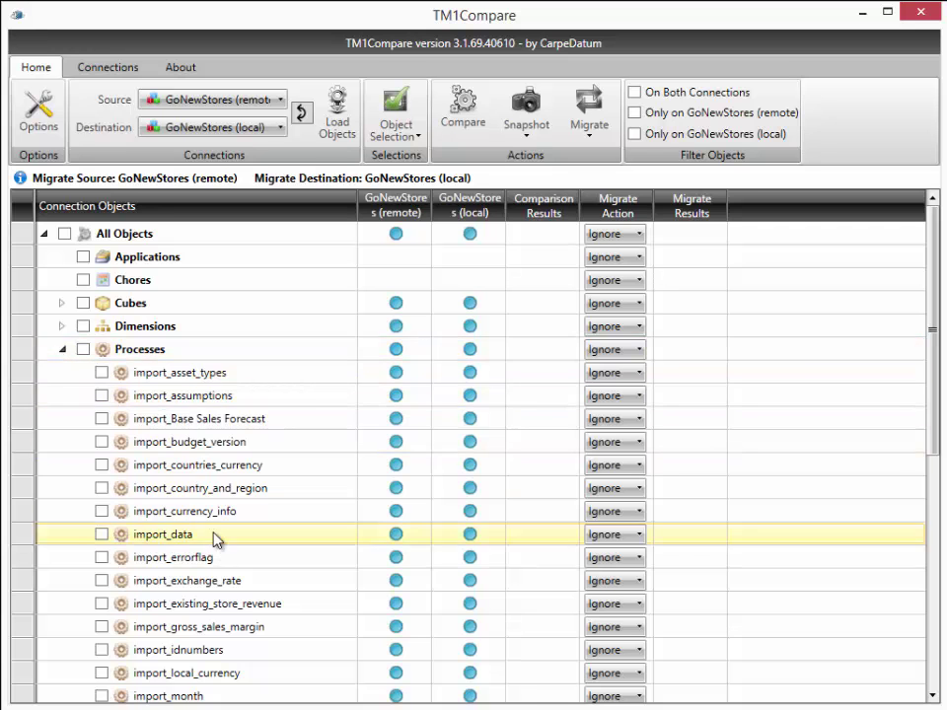
{"action": "left_click", "coordinate": [61, 349]}
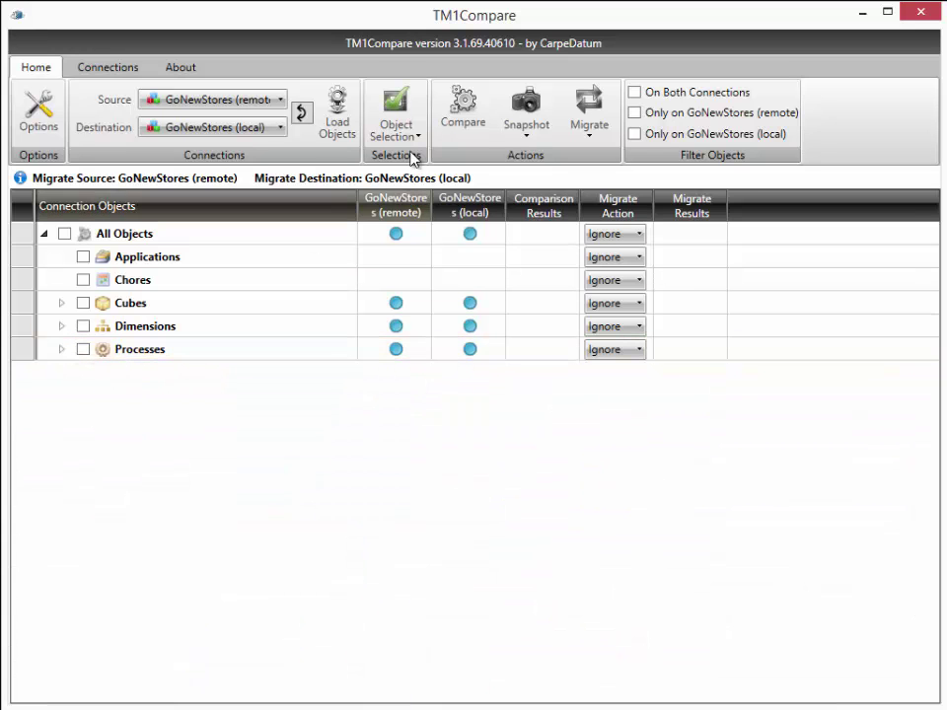
{"action": "left_click", "coordinate": [462, 106]}
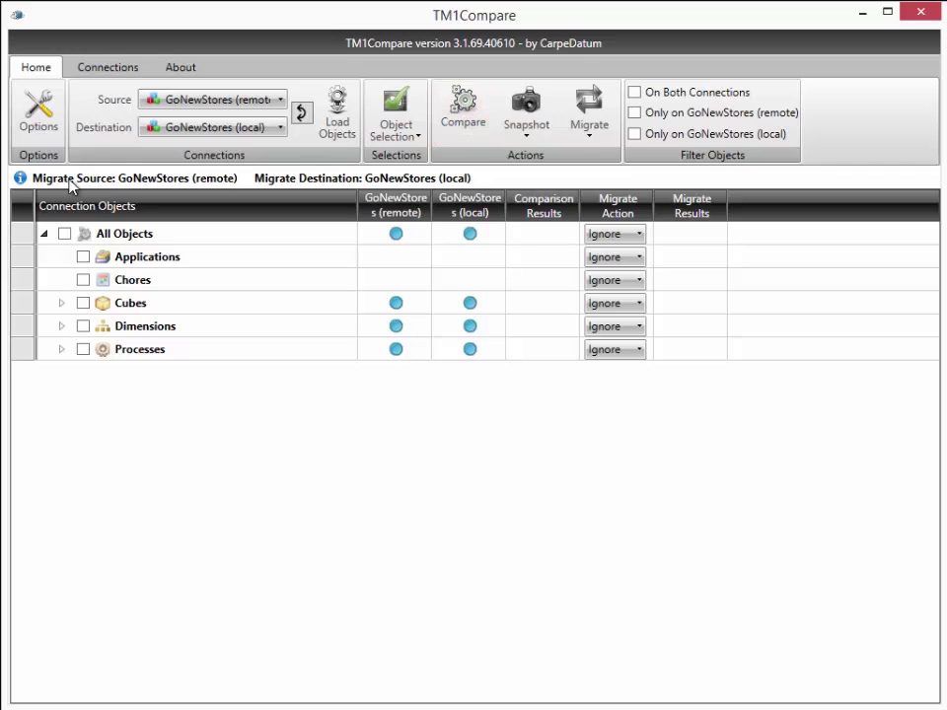
{"action": "left_click", "coordinate": [64, 234]}
Step: Run the comparison and expand Cubes to see Base Sales Forecast views marked equal
{"action": "left_click", "coordinate": [456, 96]}
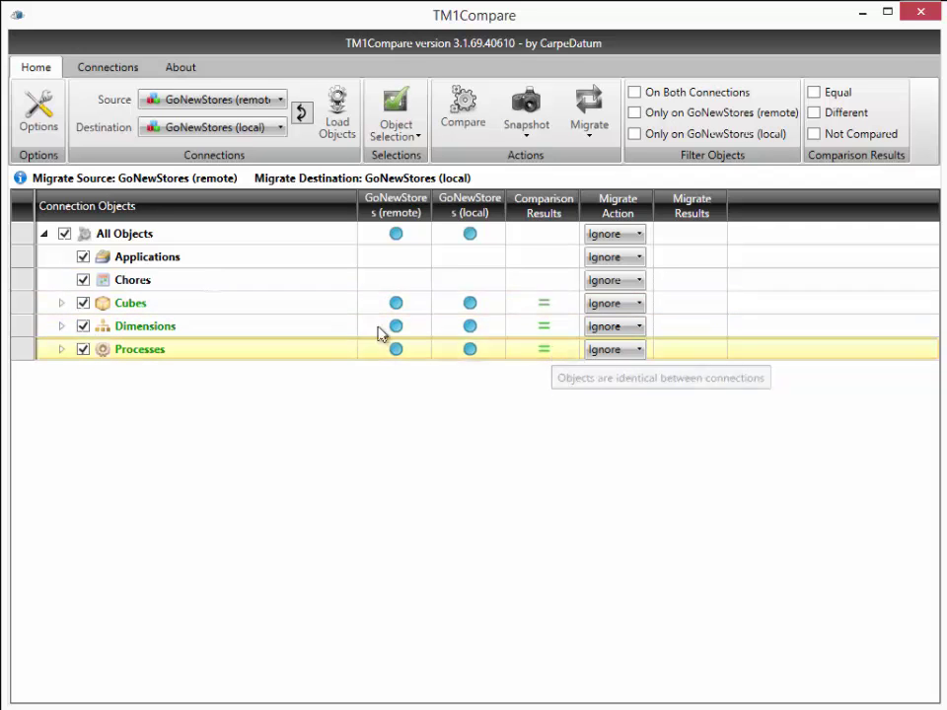
{"action": "left_click", "coordinate": [61, 303]}
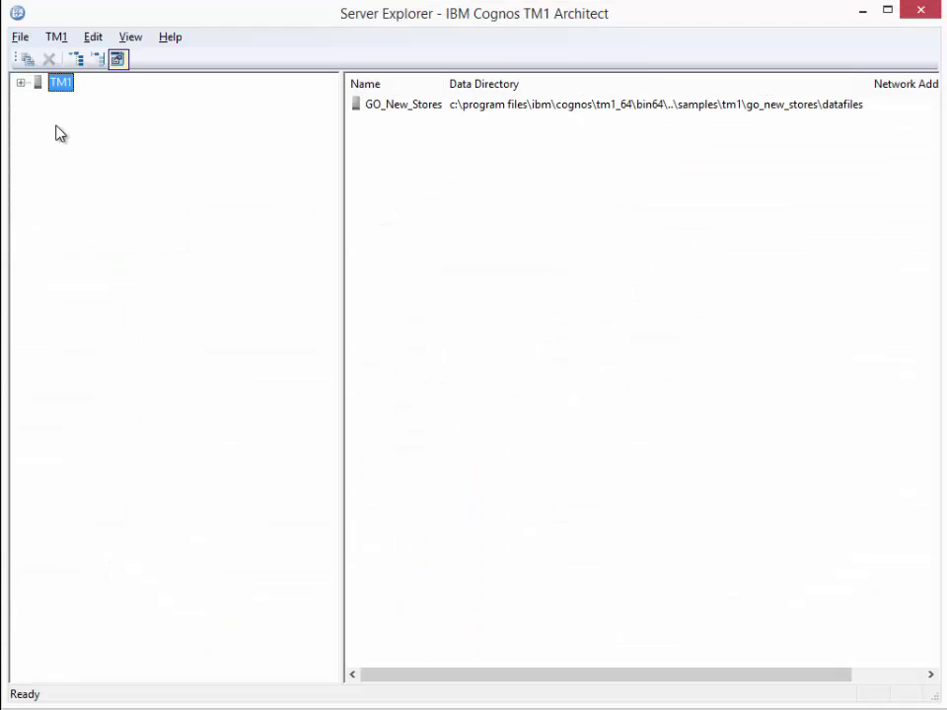
Step: Log in to the GO_New_Stores server in TM1 Architect's Server Explorer
{"action": "left_click", "coordinate": [21, 83]}
{"action": "left_click", "coordinate": [94, 105]}
{"action": "double_click", "coordinate": [93, 105]}
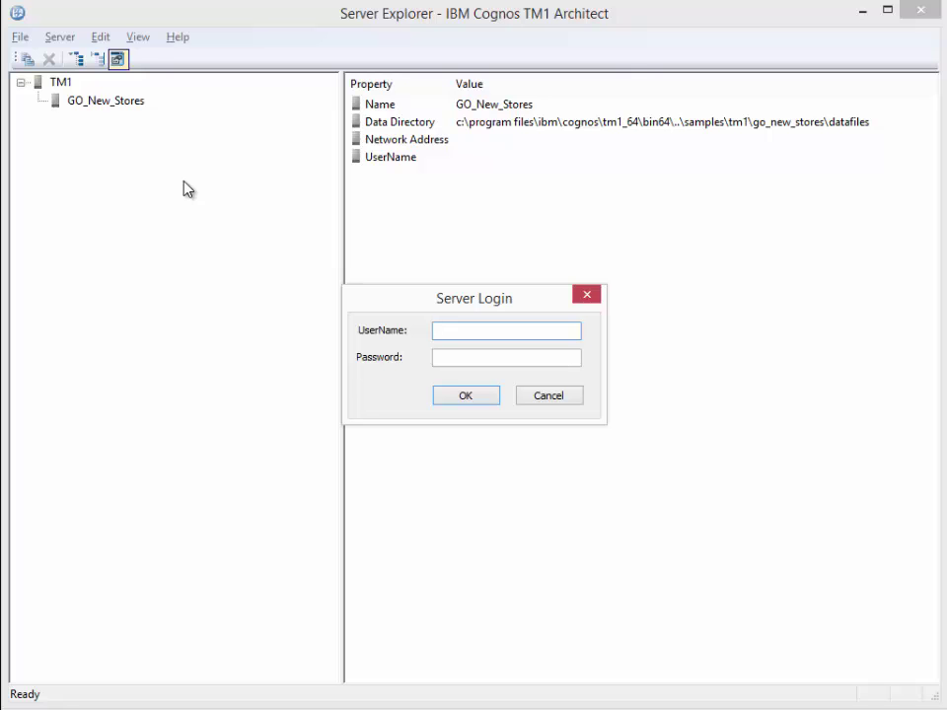
{"action": "type", "text": "apple"}
{"action": "key", "text": "Return"}
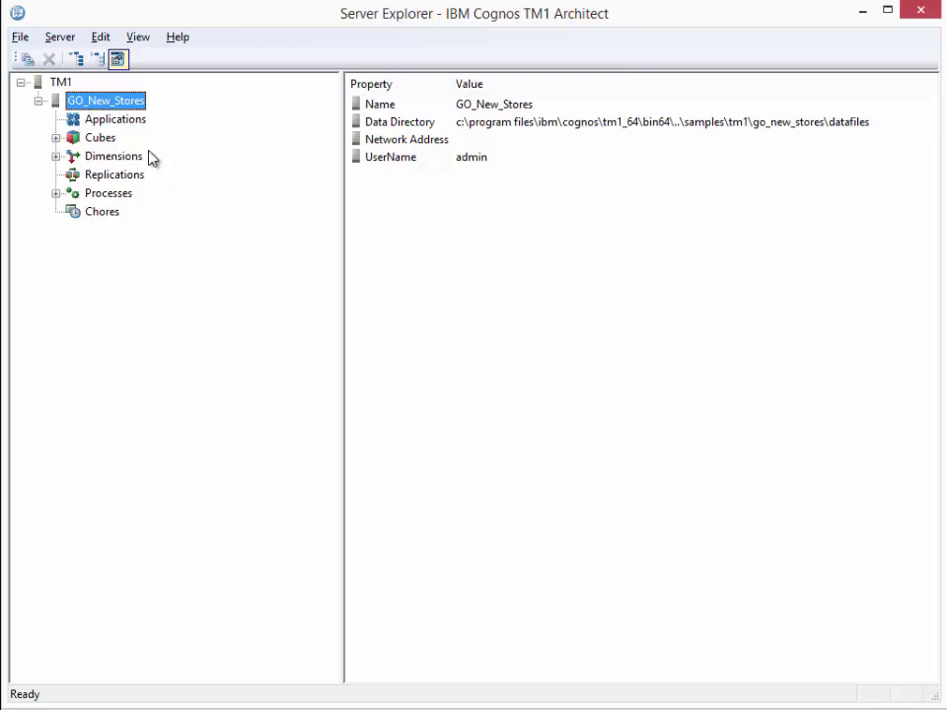
Step: Open the Base Sales Forecast cube's rule in the Rules Editor
{"action": "left_click", "coordinate": [56, 138]}
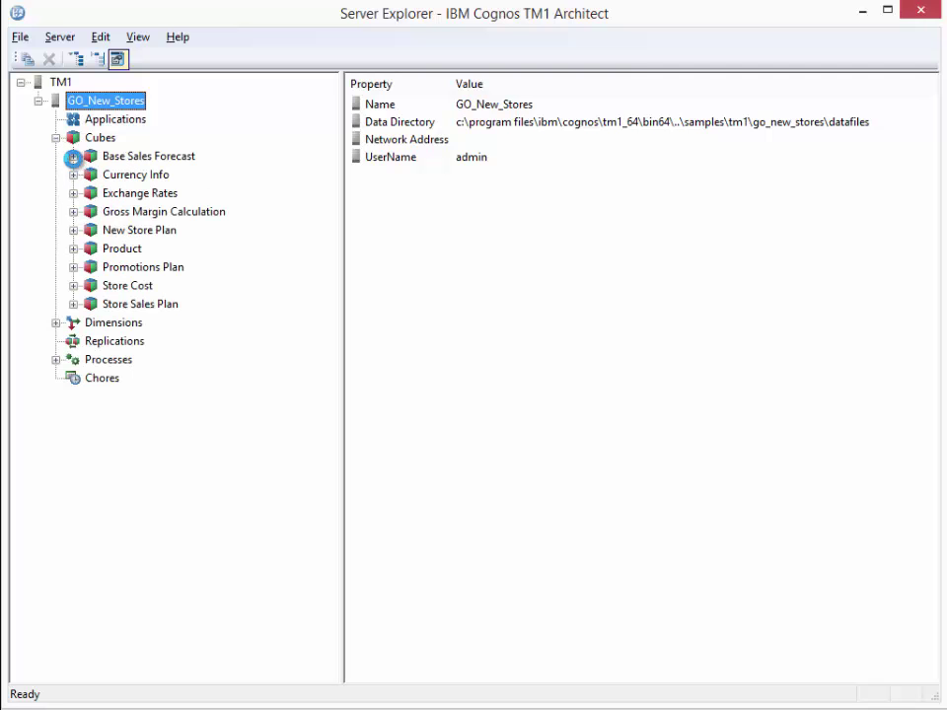
{"action": "left_click", "coordinate": [73, 158]}
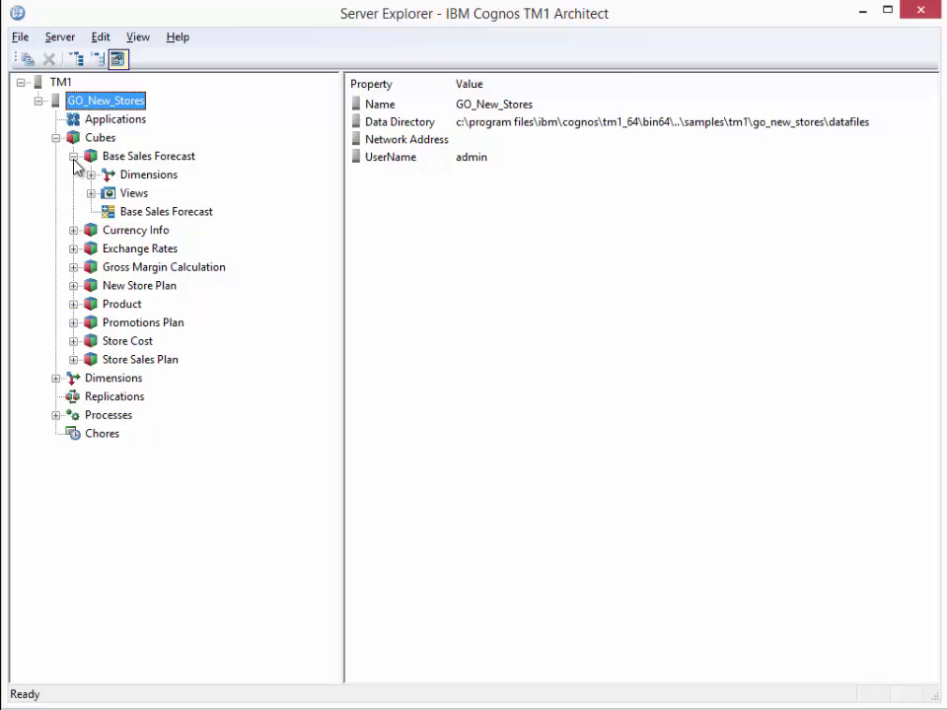
{"action": "double_click", "coordinate": [158, 212]}
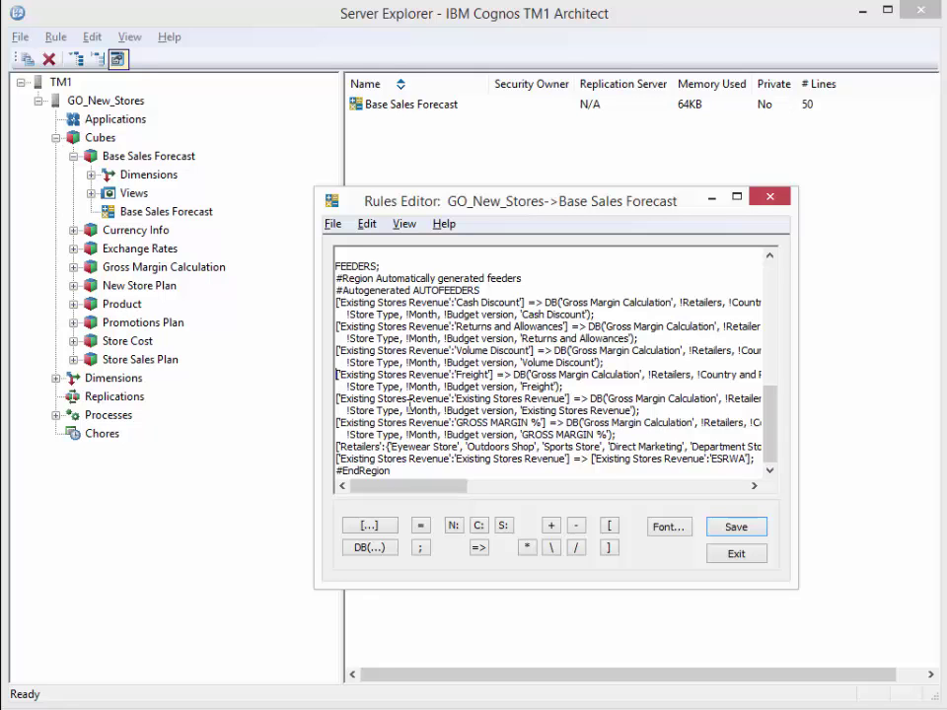
Step: Delete the Freight, Existing Stores Revenue and GROSS MARGIN % feeder lines and save the rules
{"action": "key", "text": "shift+Down"}
{"action": "key", "text": "shift+Down"}
{"action": "key", "text": "shift+Down"}
{"action": "key", "text": "shift+Down"}
{"action": "key", "text": "shift+Down"}
{"action": "key", "text": "shift+Down"}
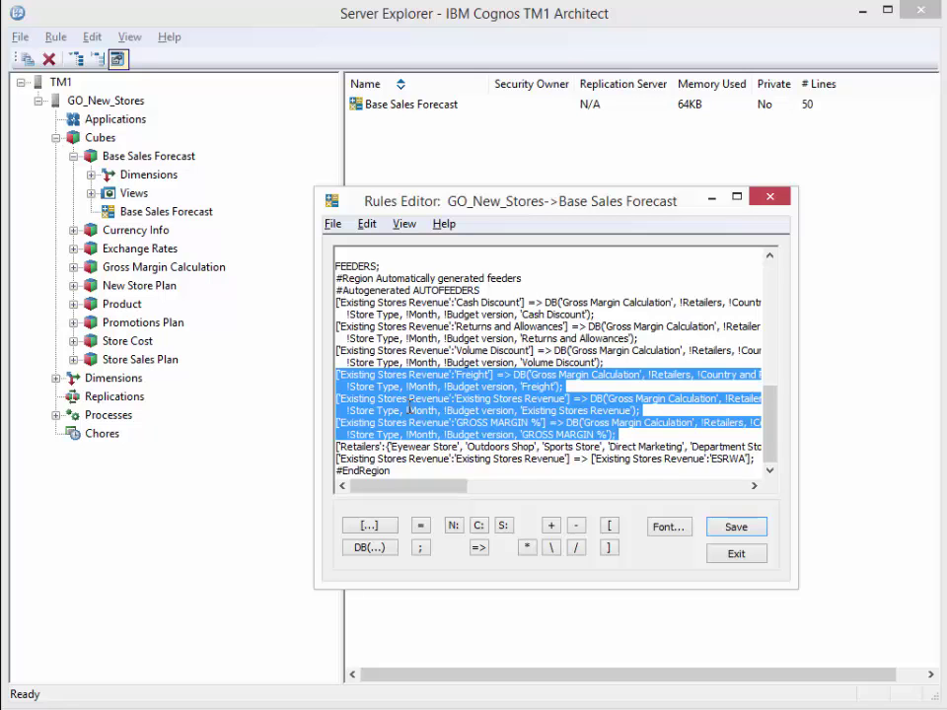
{"action": "key", "text": "Delete"}
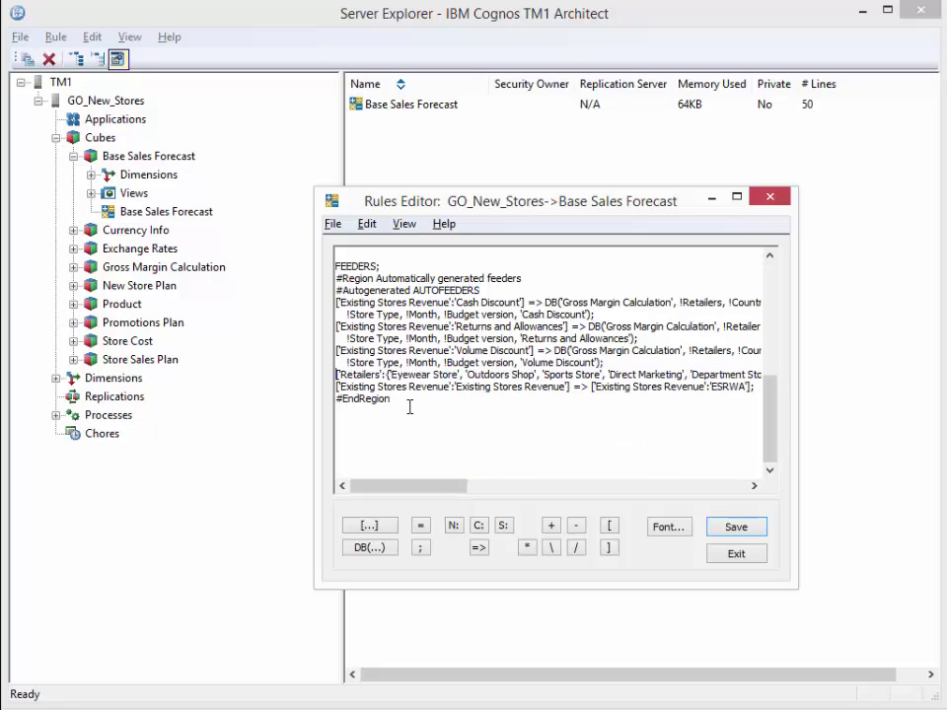
{"action": "left_click", "coordinate": [742, 555]}
{"action": "left_click", "coordinate": [507, 456]}
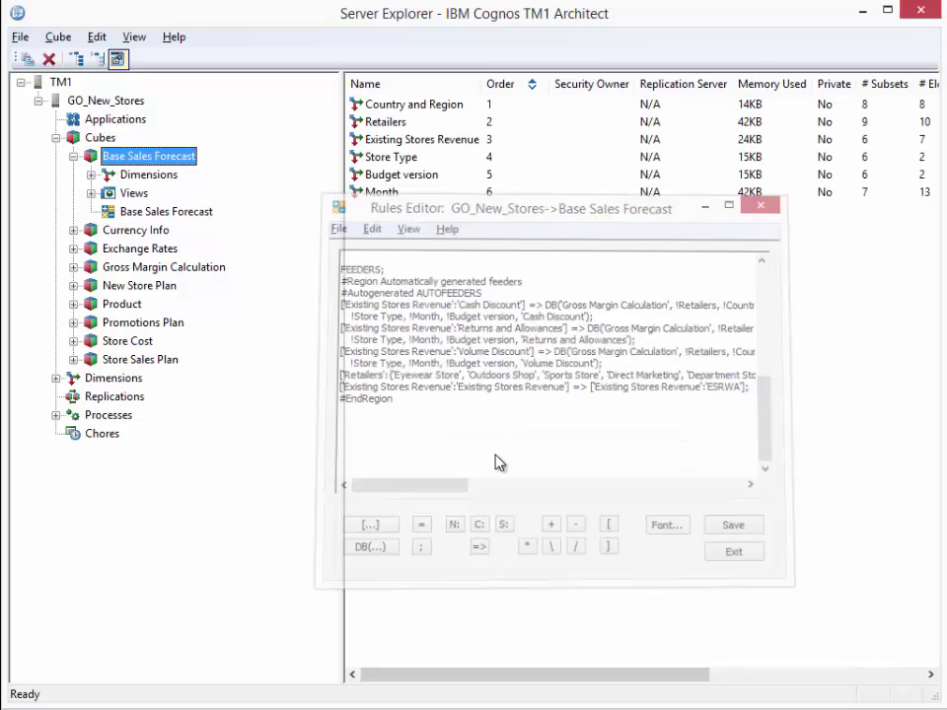
Step: In Country and Region's structure, move GO Accessories from Europe under All Subsidiaries and save
{"action": "left_click", "coordinate": [91, 174]}
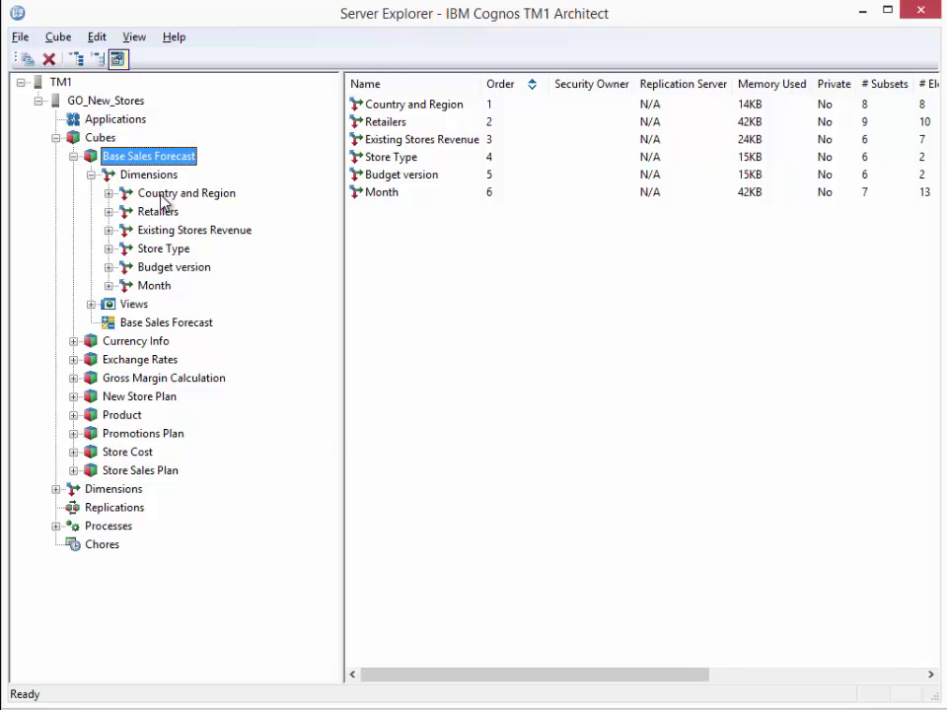
{"action": "right_click", "coordinate": [164, 198]}
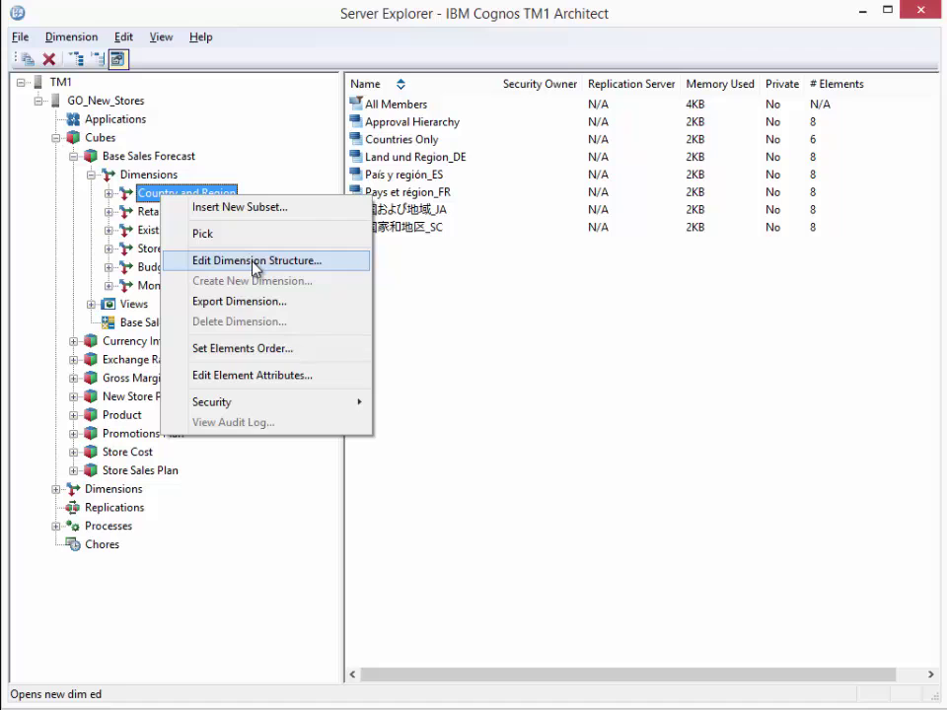
{"action": "left_click", "coordinate": [254, 263]}
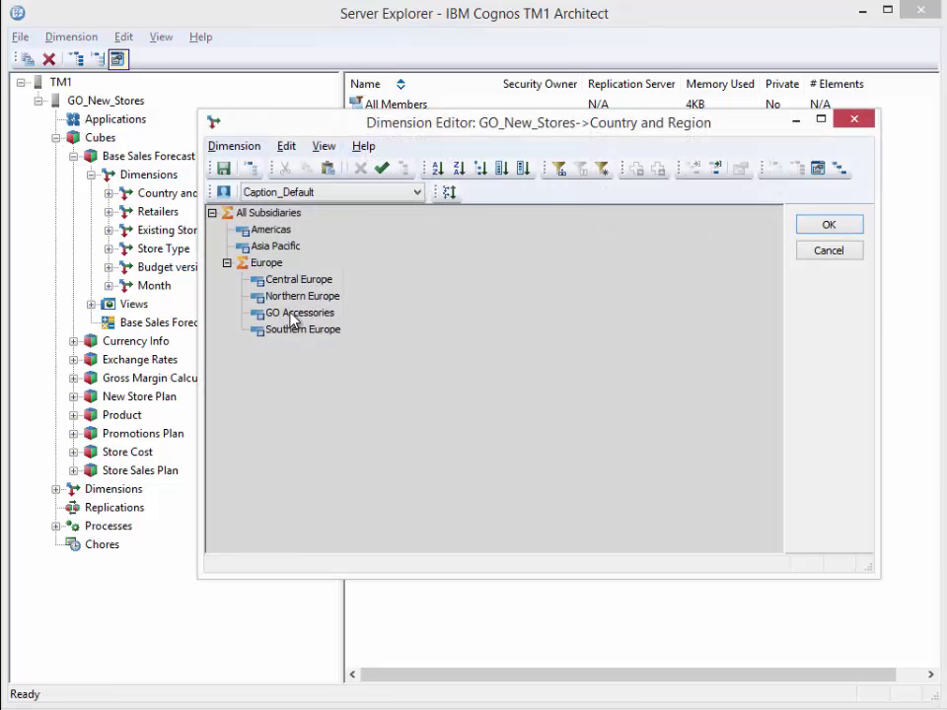
{"action": "left_click_drag", "start_coordinate": [293, 315], "coordinate": [277, 218]}
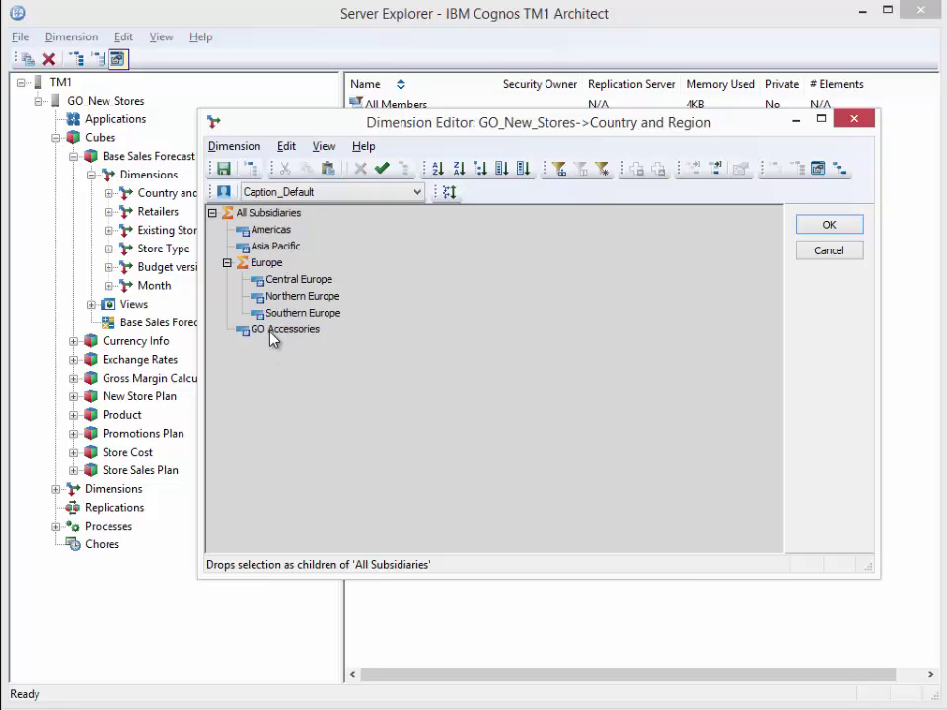
{"action": "left_click", "coordinate": [828, 225]}
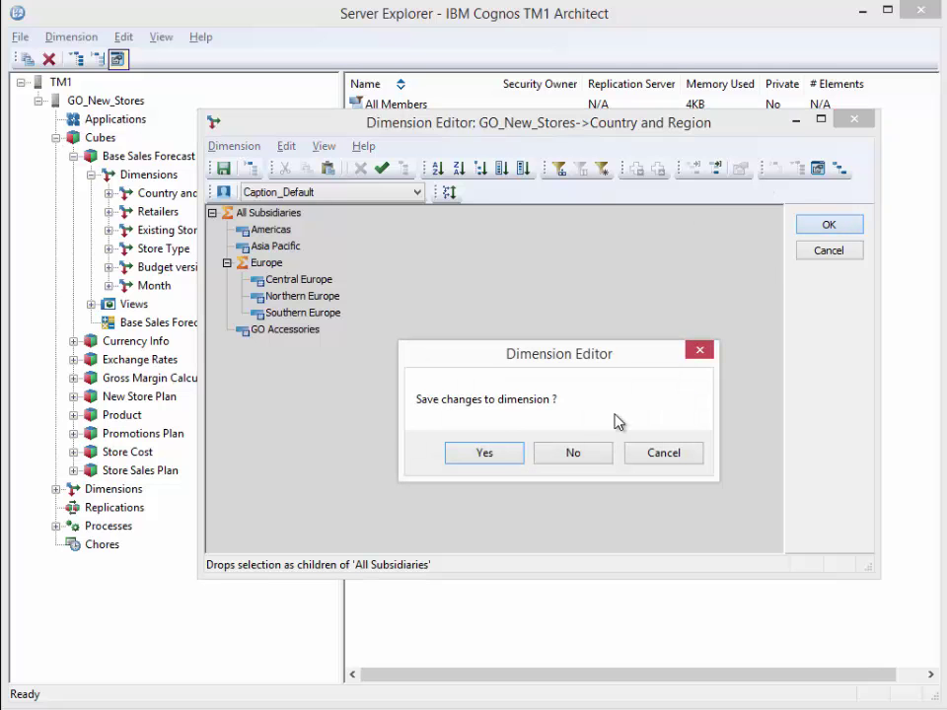
{"action": "left_click", "coordinate": [484, 454]}
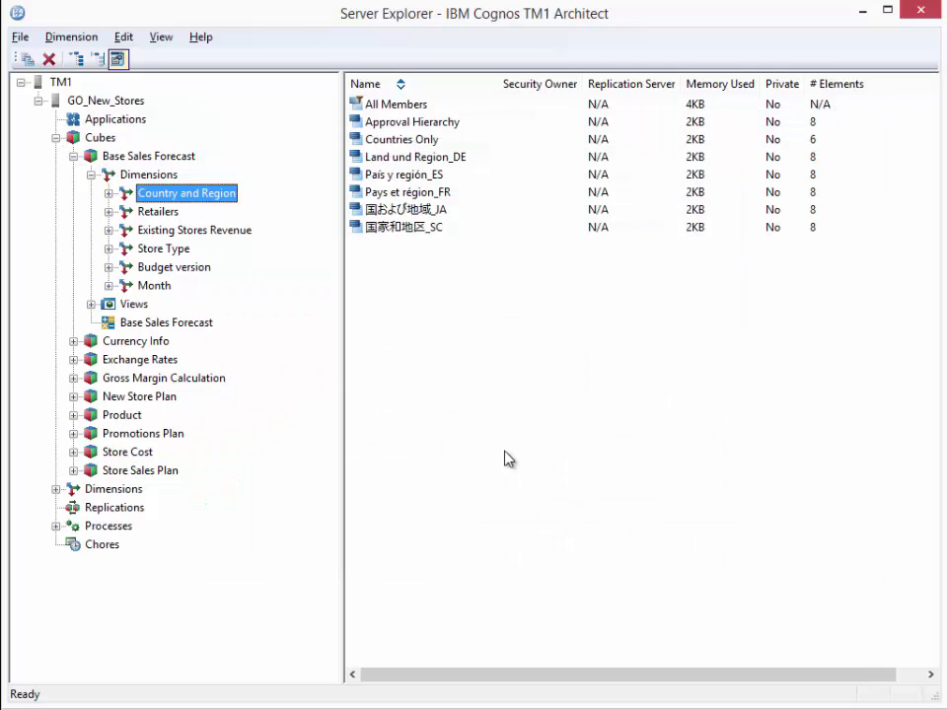
{"action": "left_click", "coordinate": [91, 304]}
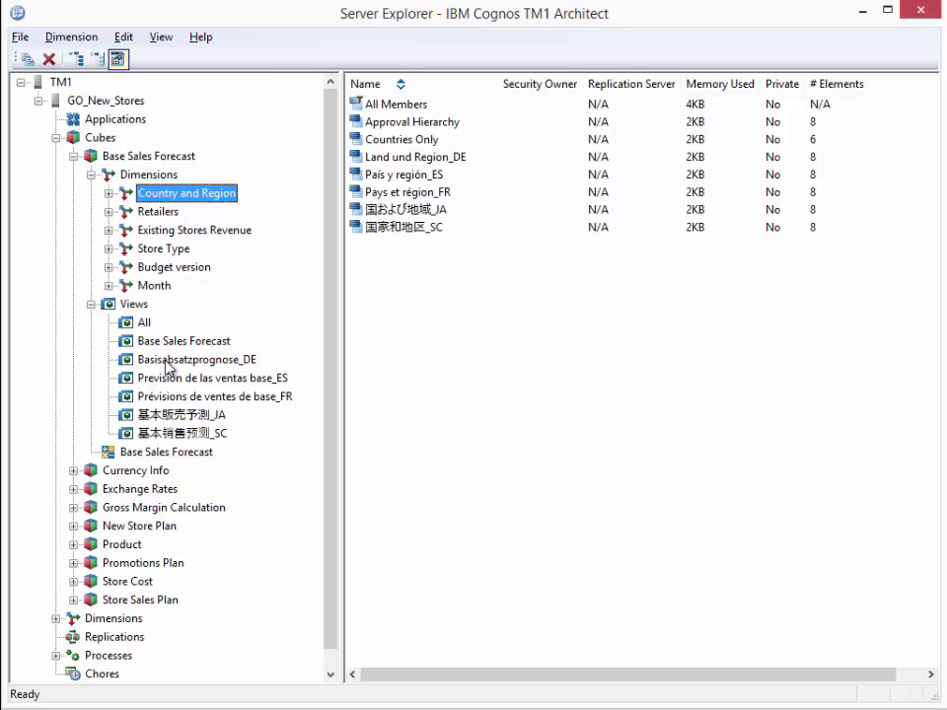
Step: Delete the Currency Info view from the Currency Info cube
{"action": "left_click", "coordinate": [73, 155]}
{"action": "left_click", "coordinate": [73, 175]}
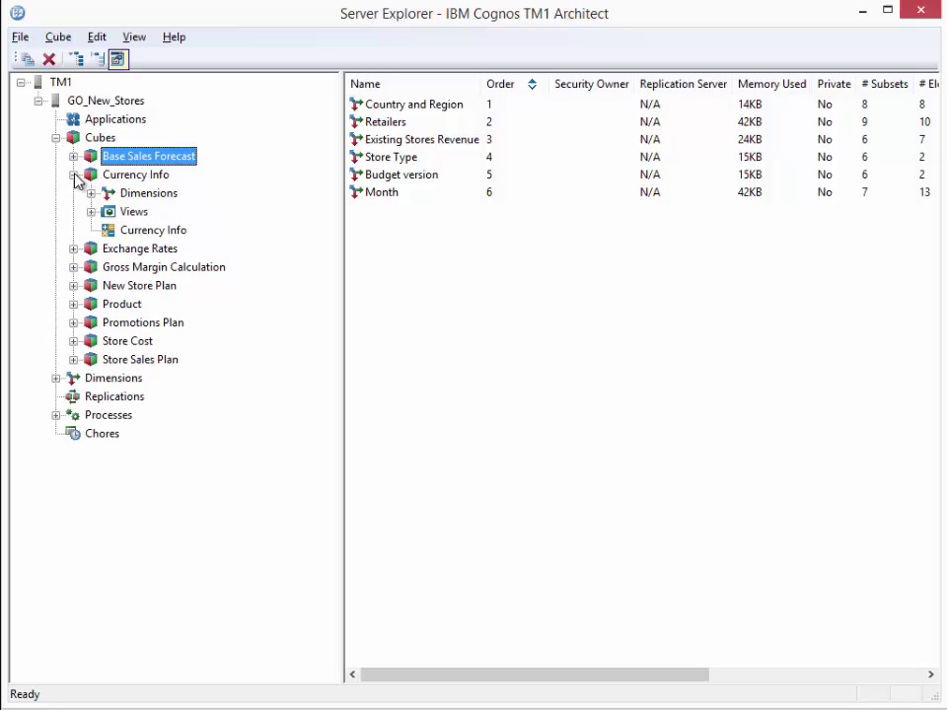
{"action": "left_click", "coordinate": [91, 212]}
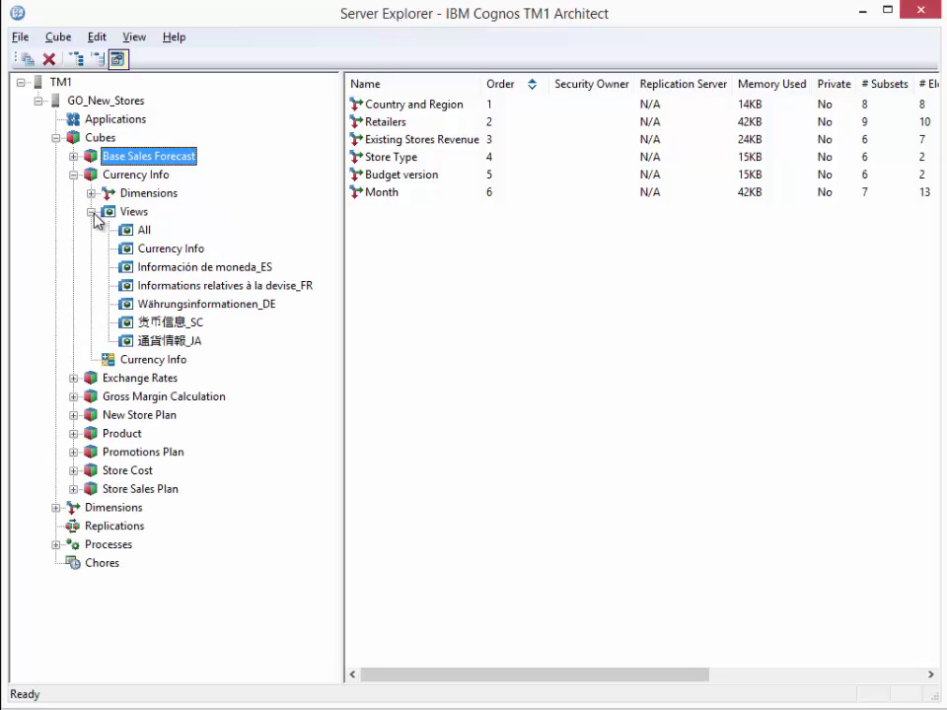
{"action": "left_click", "coordinate": [160, 255]}
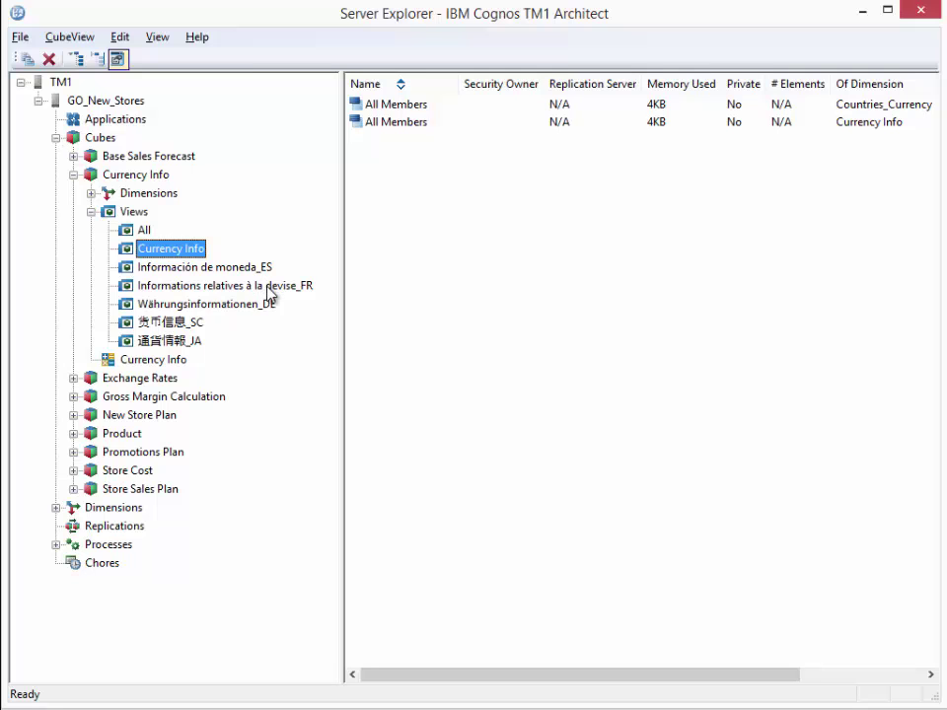
{"action": "key", "text": "Delete"}
{"action": "left_click", "coordinate": [484, 453]}
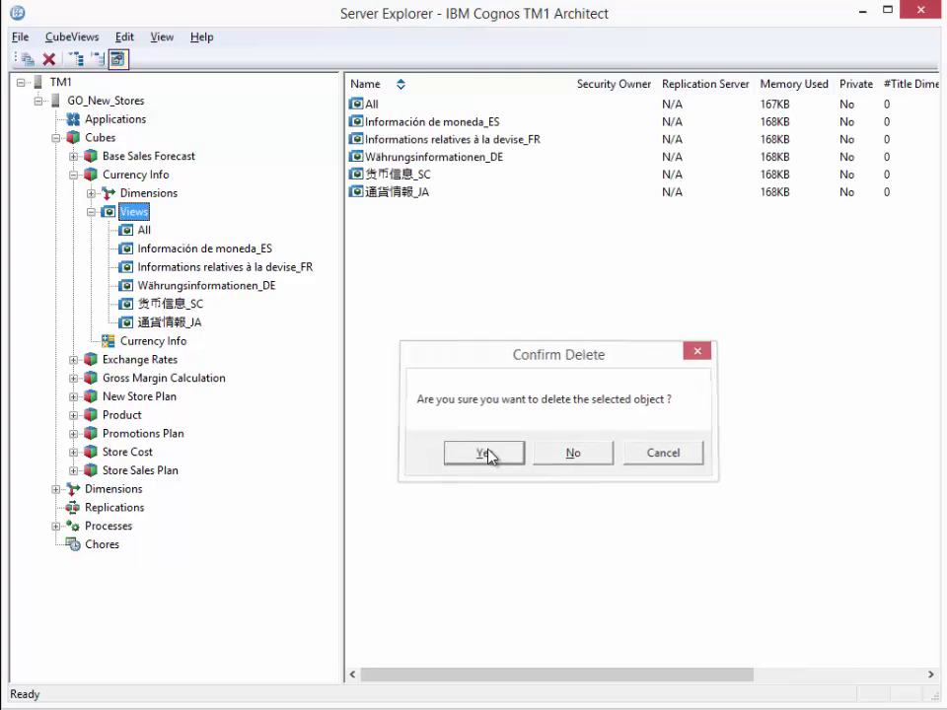
Step: Delete the All_Countries subset of the Countries_Currency dimension
{"action": "left_click", "coordinate": [91, 193]}
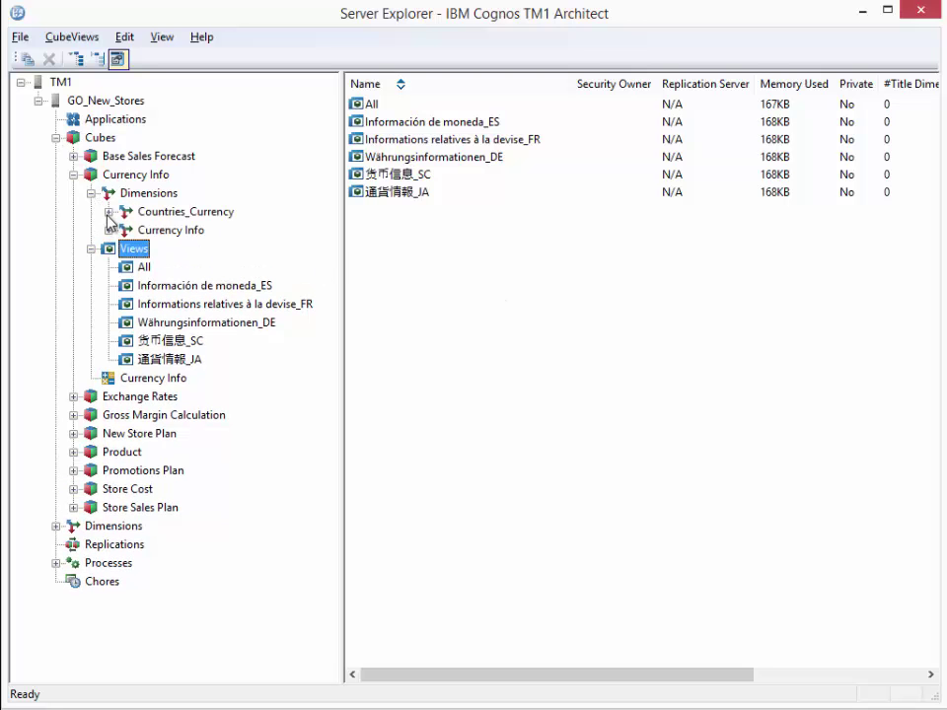
{"action": "left_click", "coordinate": [109, 213]}
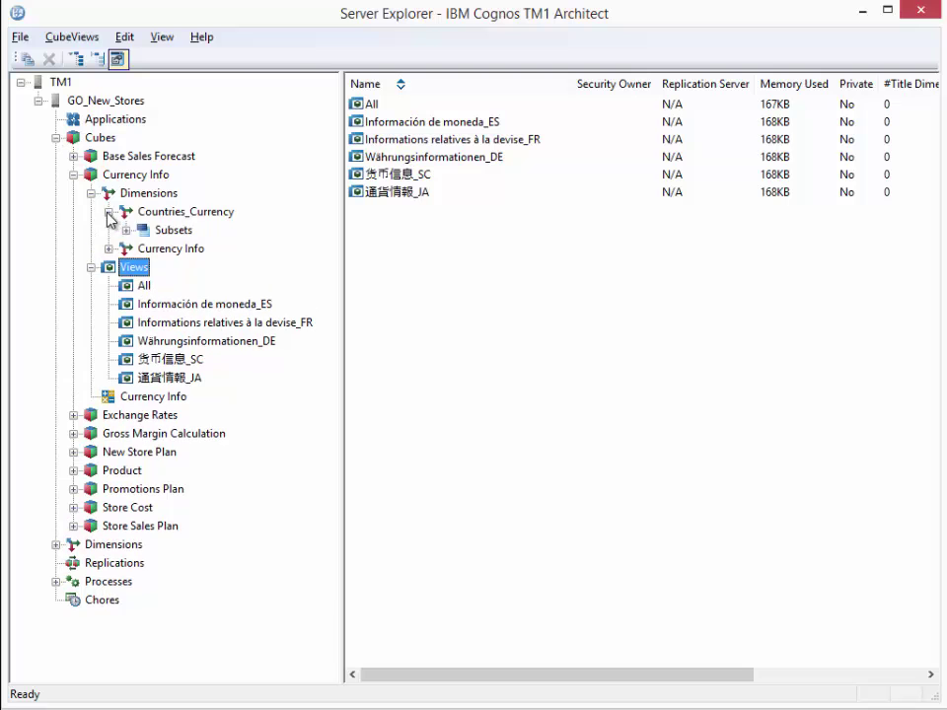
{"action": "left_click", "coordinate": [127, 229]}
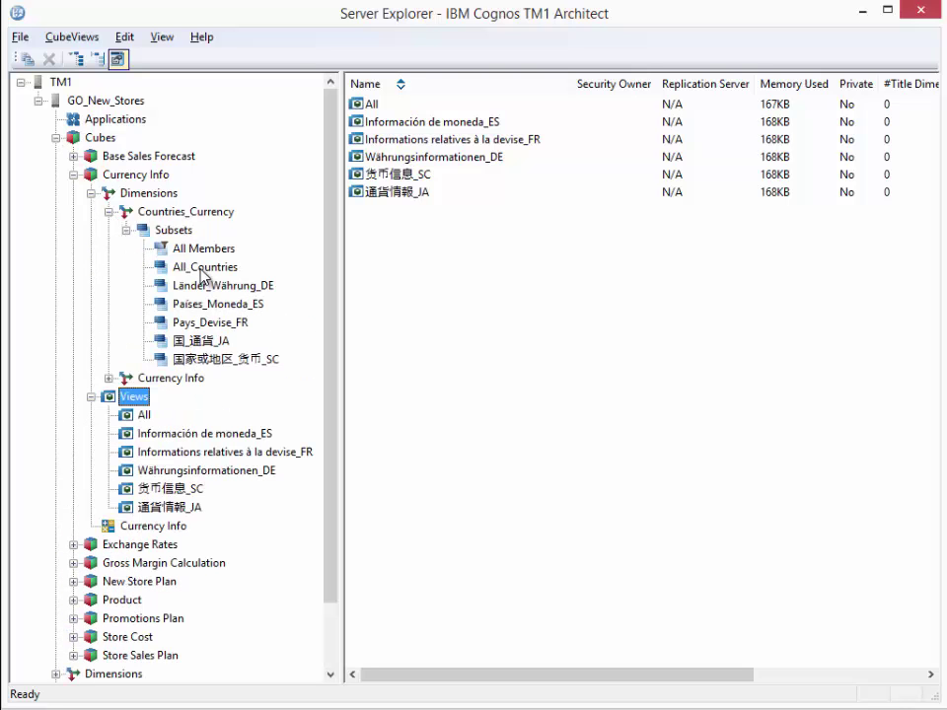
{"action": "left_click", "coordinate": [203, 268]}
{"action": "key", "text": "Delete"}
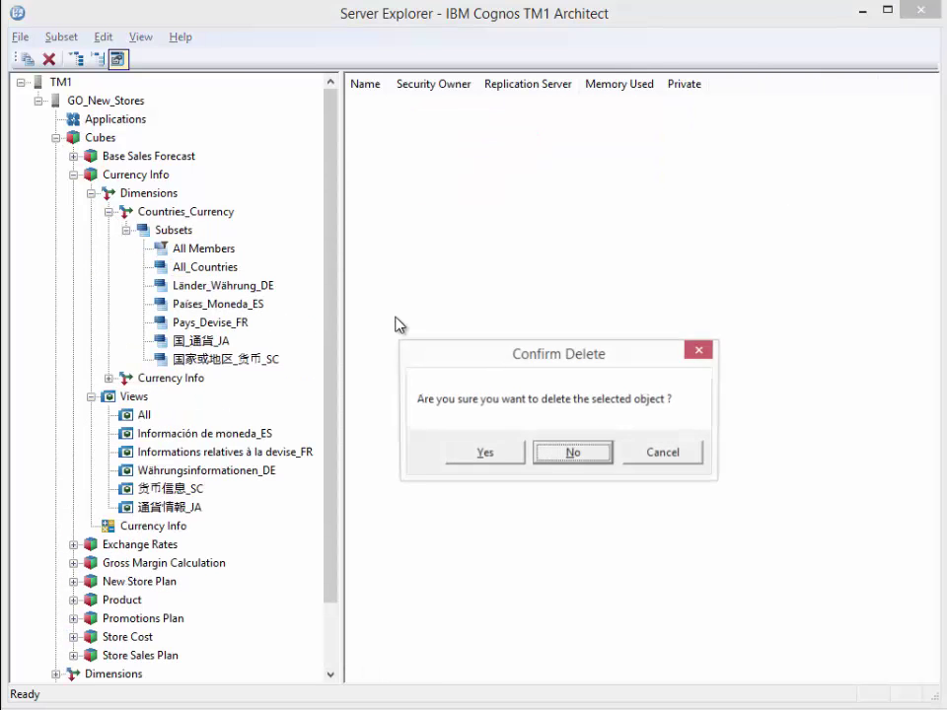
{"action": "key", "text": "Left"}
{"action": "key", "text": "Return"}
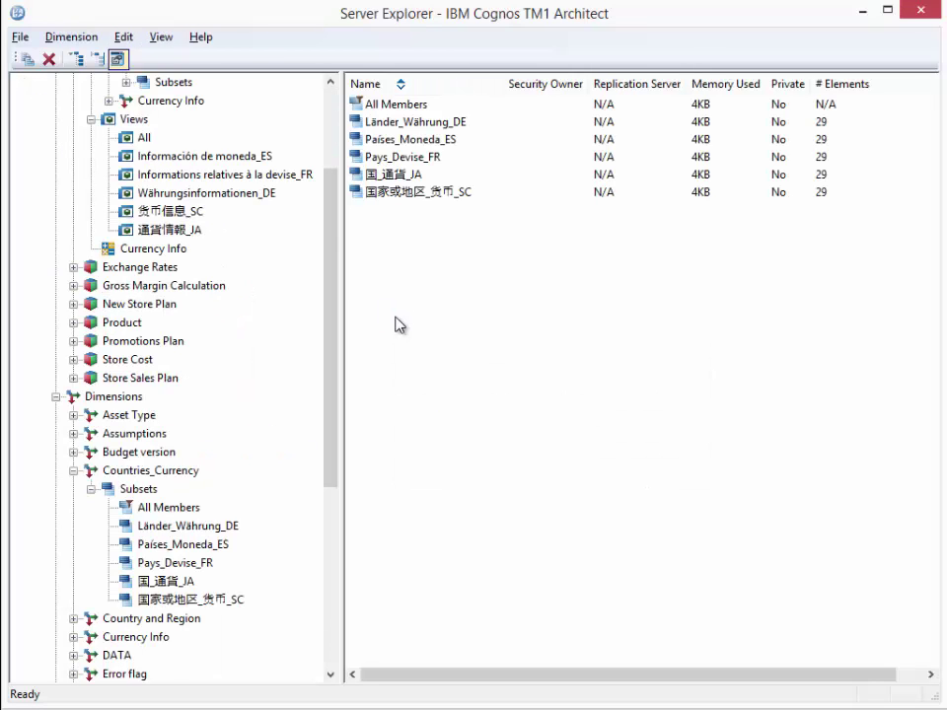
Step: Reload both servers' objects and inspect the Currency Info cube's views, missing locally
{"action": "left_click", "coordinate": [331, 122]}
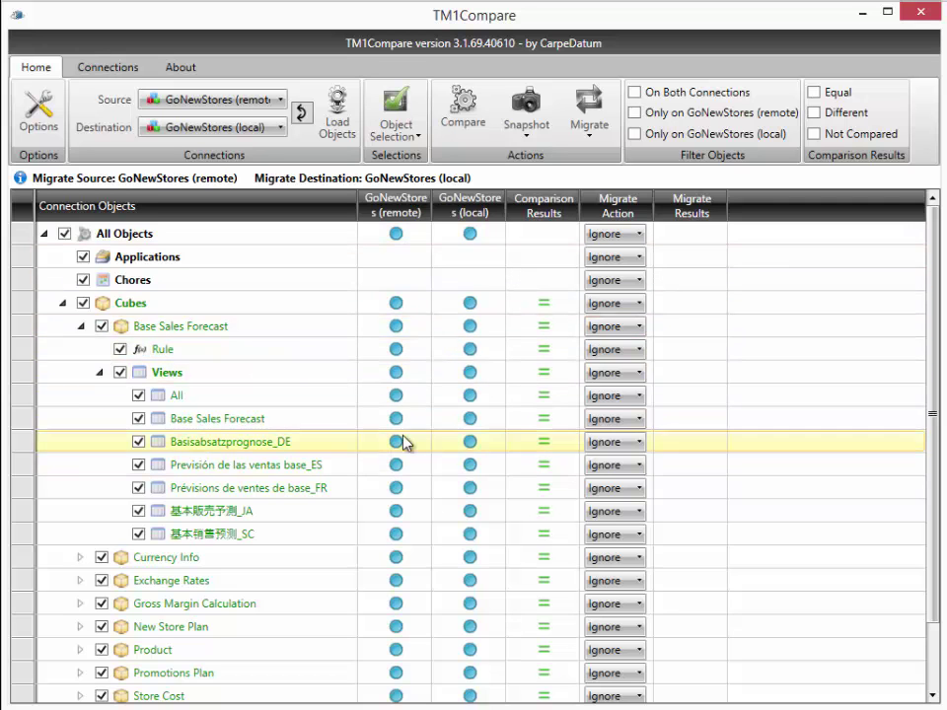
{"action": "left_click", "coordinate": [337, 107]}
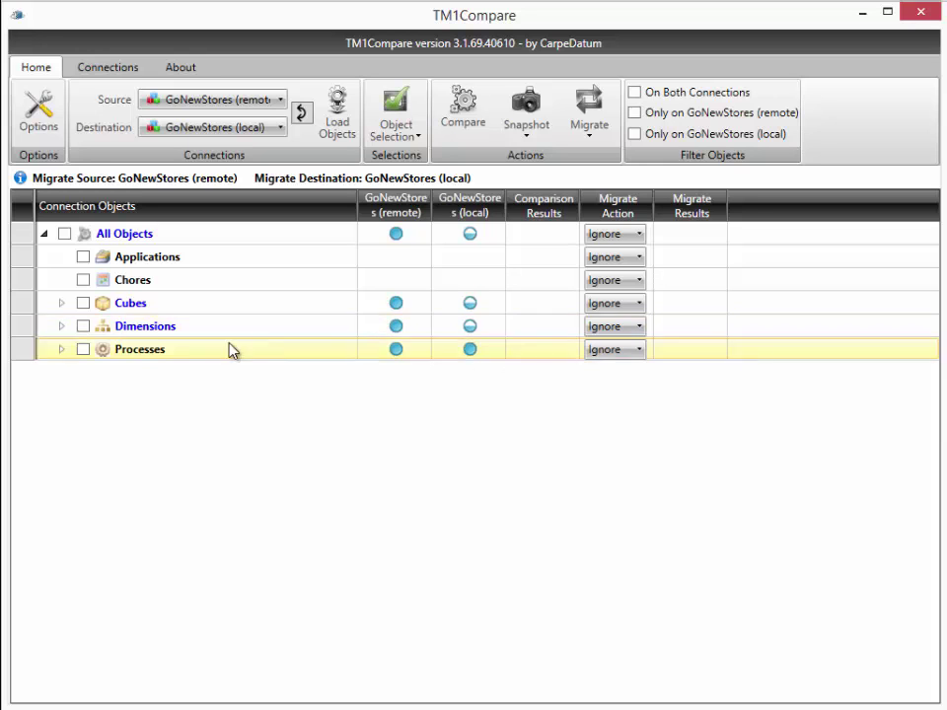
{"action": "left_click", "coordinate": [62, 304]}
{"action": "mouse_move", "coordinate": [470, 307]}
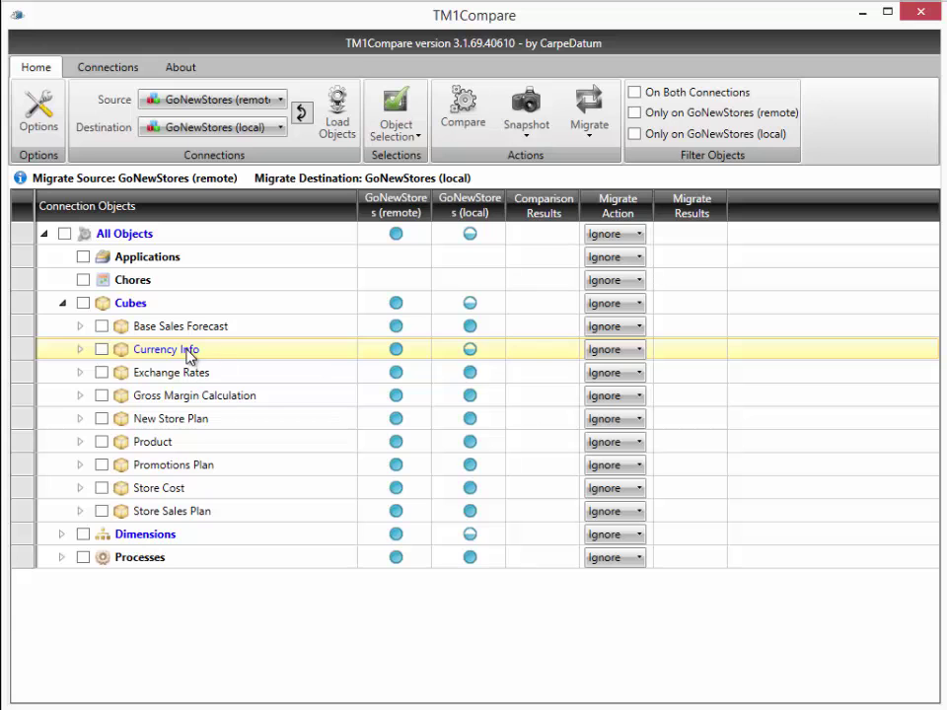
{"action": "left_click", "coordinate": [80, 350]}
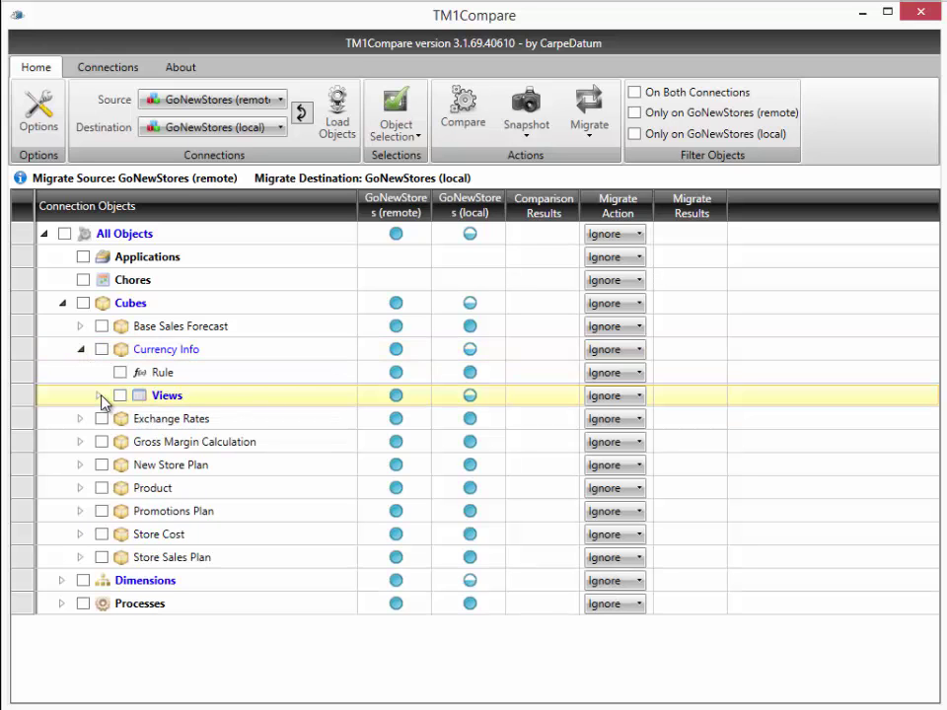
{"action": "left_click", "coordinate": [100, 395]}
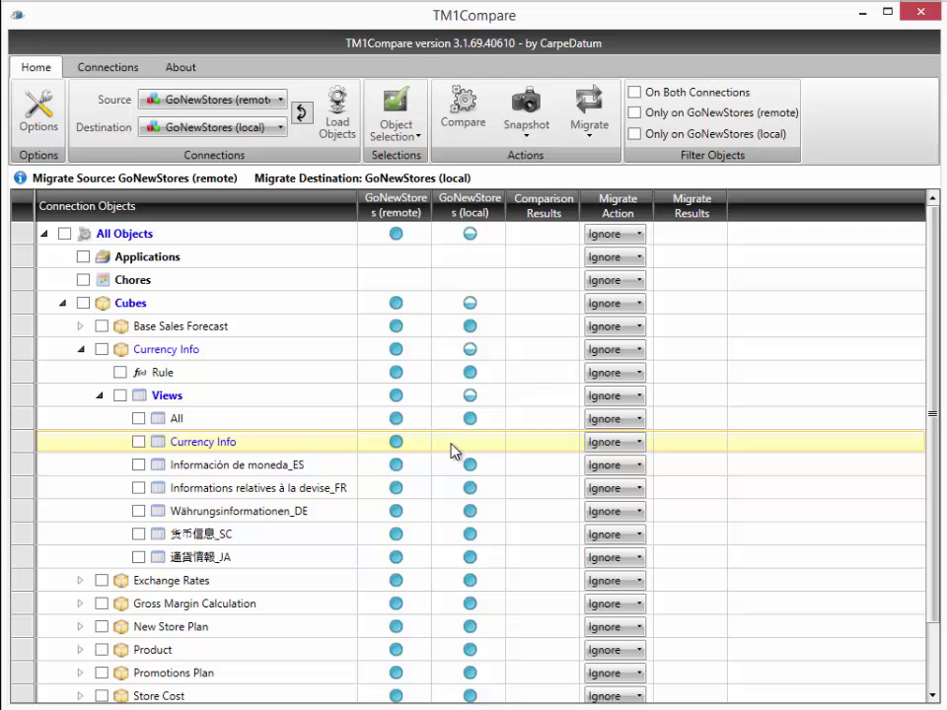
{"action": "left_click", "coordinate": [80, 351]}
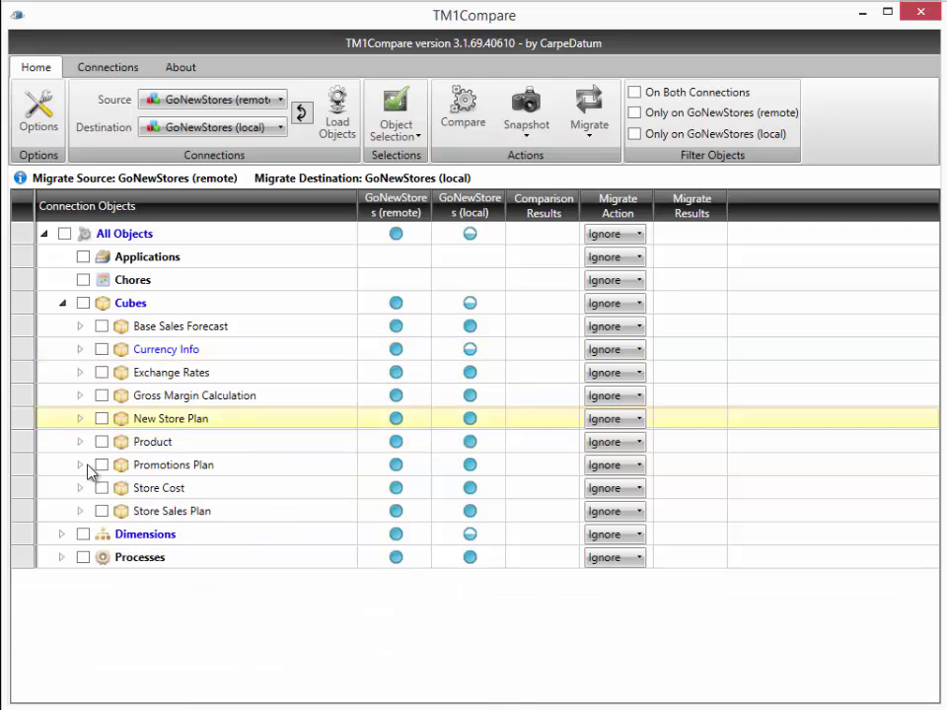
Step: Inspect Countries_Currency subsets, where All_Countries exists only on GoNewStores (remote)
{"action": "left_click", "coordinate": [60, 535]}
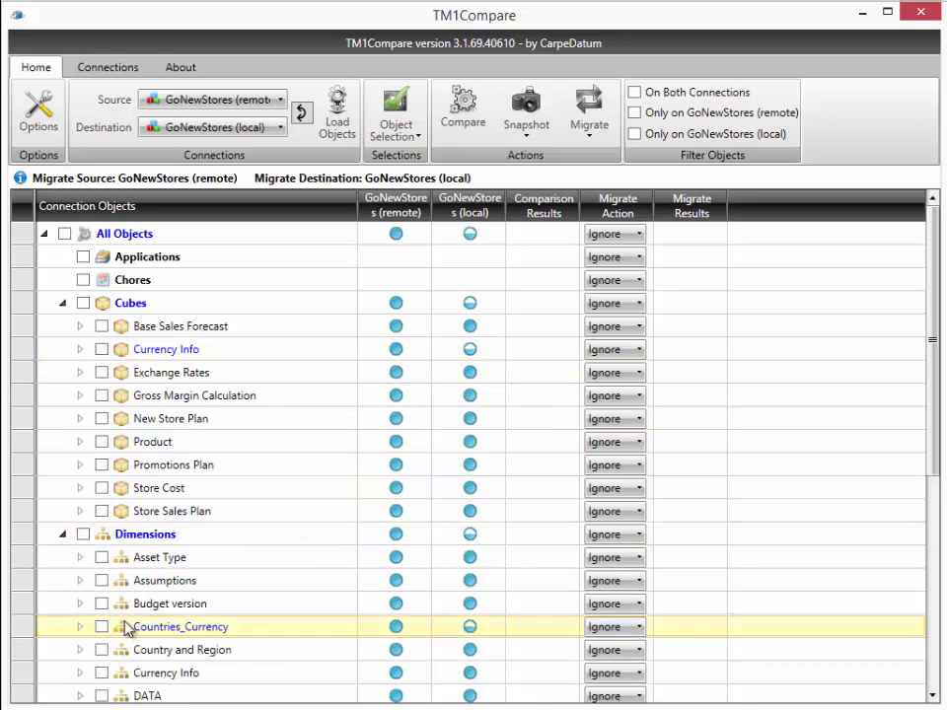
{"action": "left_click", "coordinate": [80, 626]}
{"action": "scroll", "coordinate": [209, 661], "scroll_direction": "down", "scroll_amount": 2}
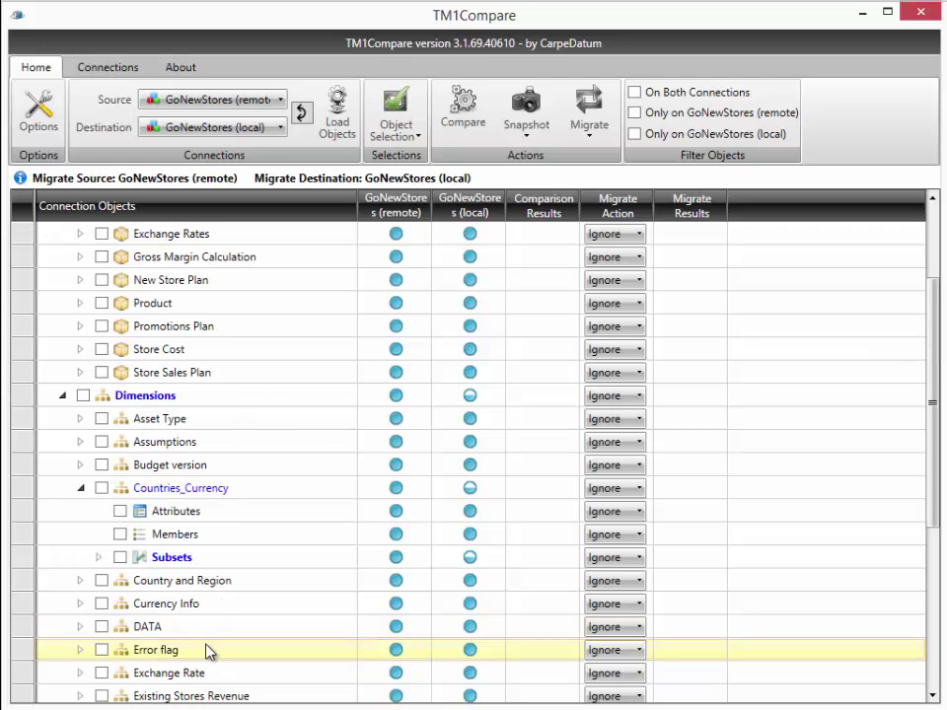
{"action": "left_click", "coordinate": [98, 558]}
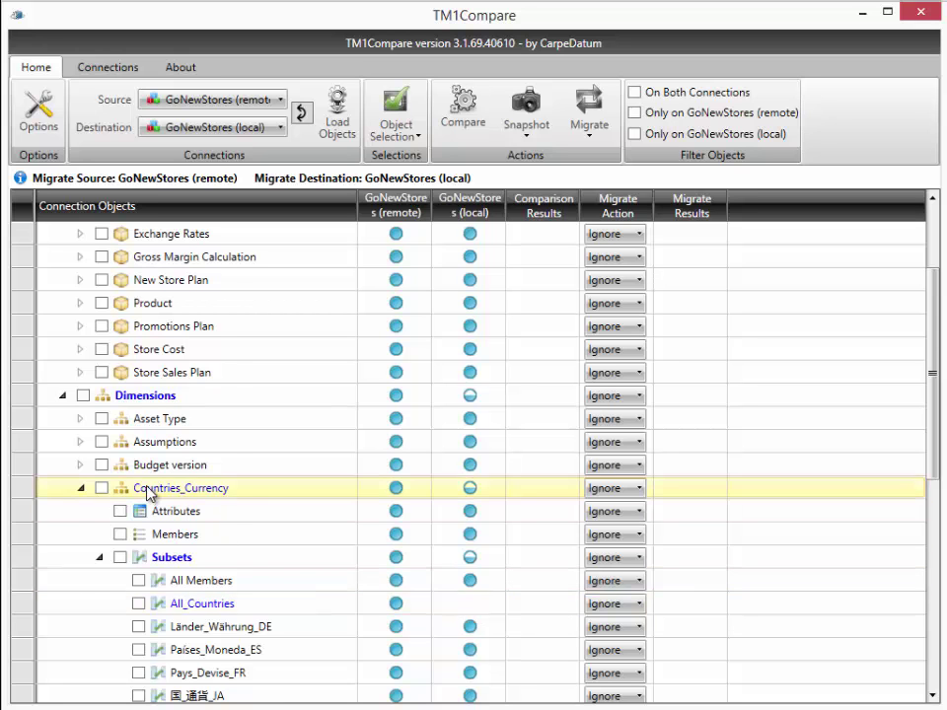
{"action": "scroll", "coordinate": [148, 493], "scroll_direction": "up", "scroll_amount": 2}
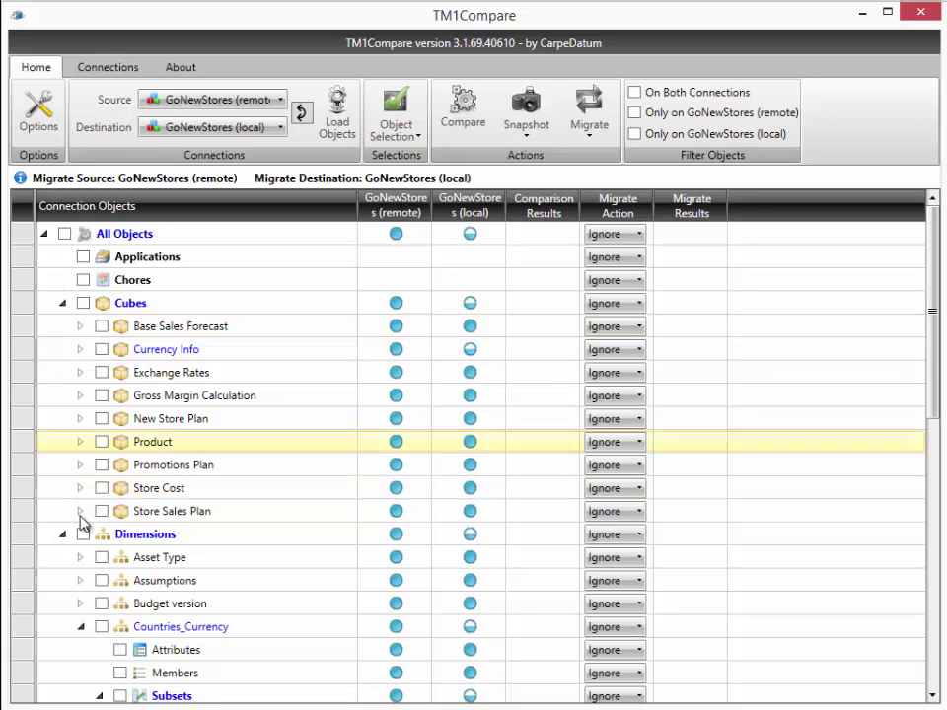
Step: Compare all cubes and dimensions, then expand Base Sales Forecast to reveal its differing Rule
{"action": "left_click", "coordinate": [83, 302]}
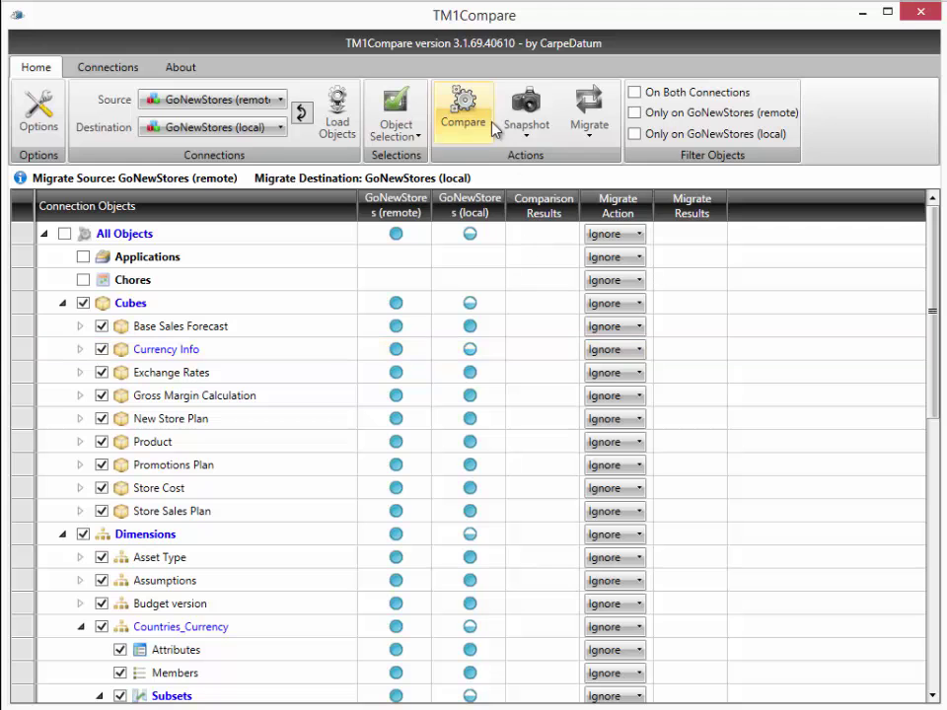
{"action": "left_click", "coordinate": [463, 103]}
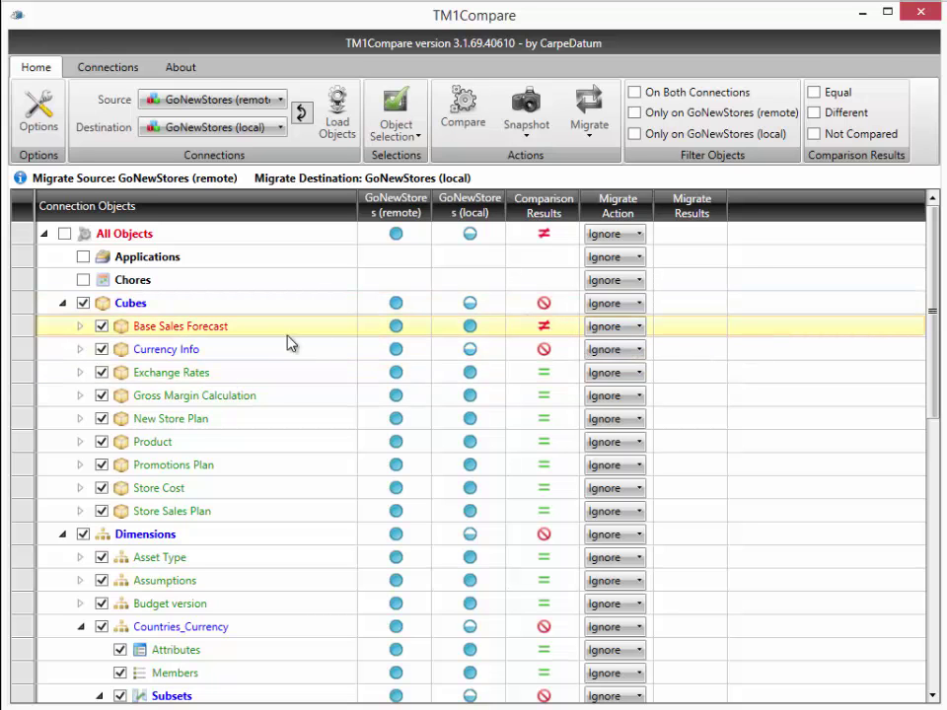
{"action": "left_click", "coordinate": [81, 327]}
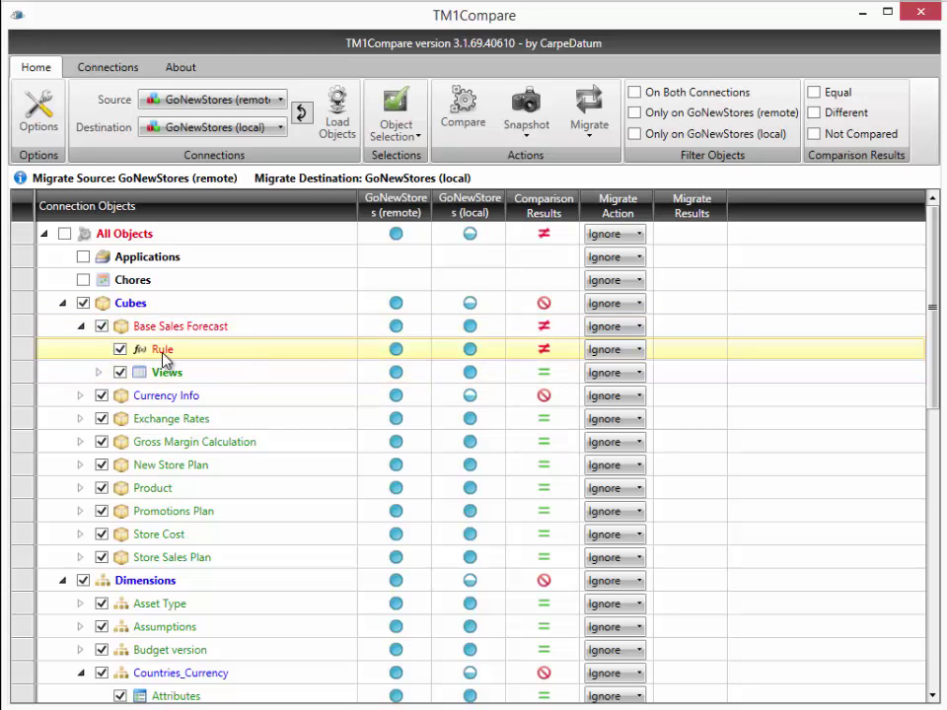
Step: Open the Base Sales Forecast rule diff in WinMerge and move to the three remote-only feeder lines
{"action": "double_click", "coordinate": [162, 351]}
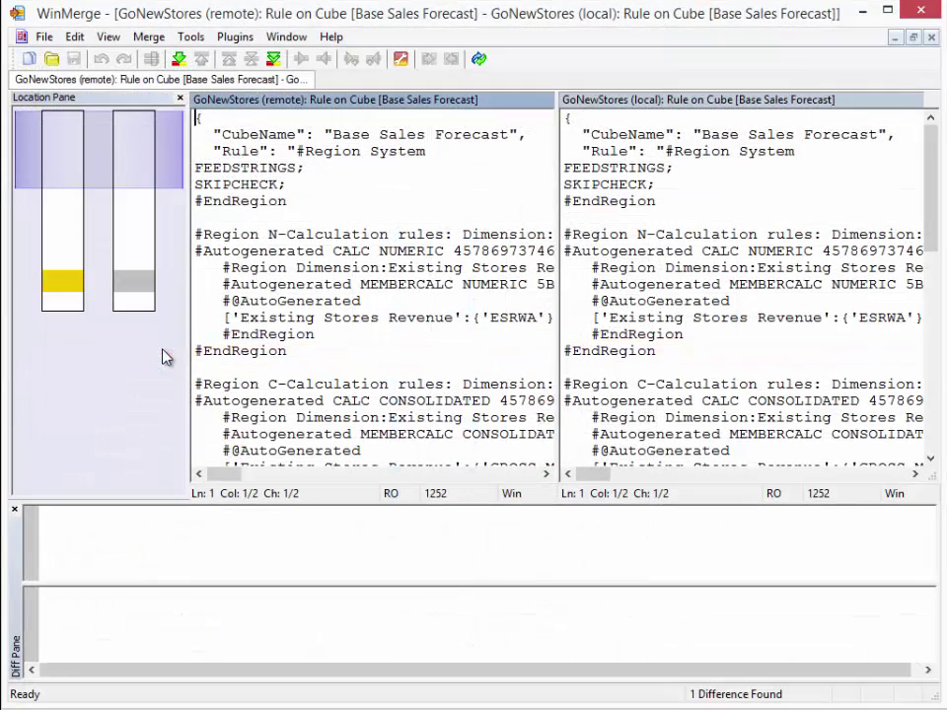
{"action": "left_click_drag", "start_coordinate": [54, 150], "coordinate": [70, 275]}
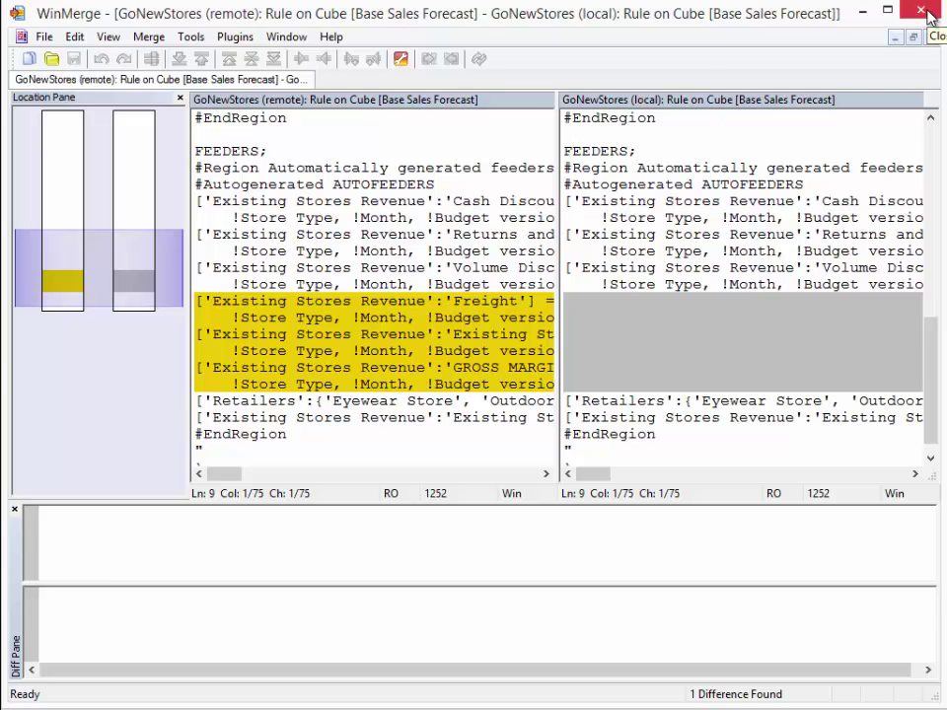
Step: Close WinMerge, check Currency Info's remote-only view results, then collapse the Cubes list
{"action": "left_click", "coordinate": [927, 14]}
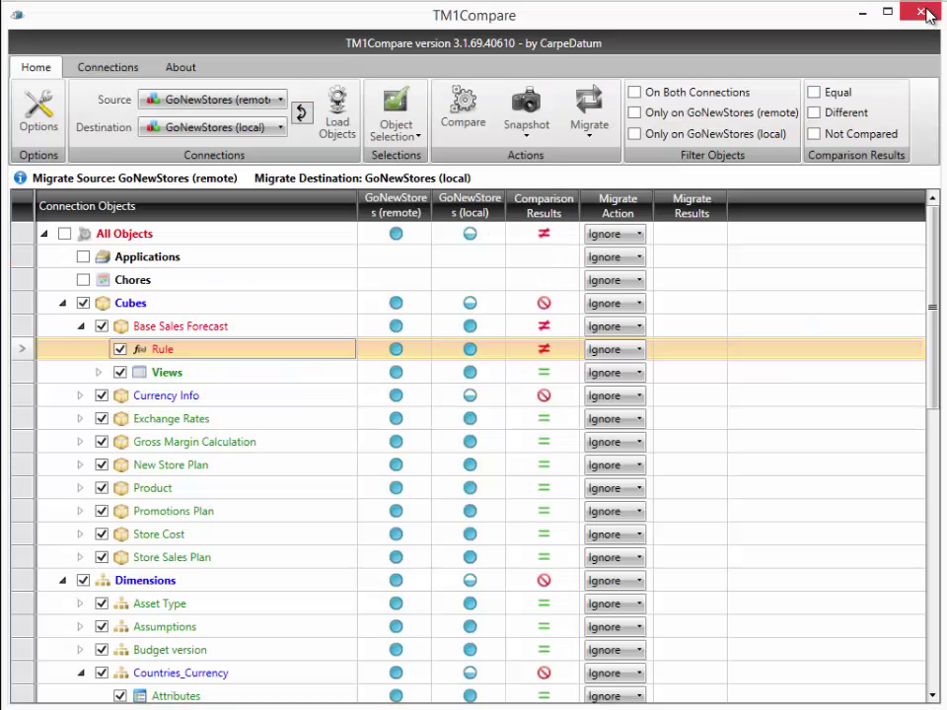
{"action": "left_click", "coordinate": [81, 326]}
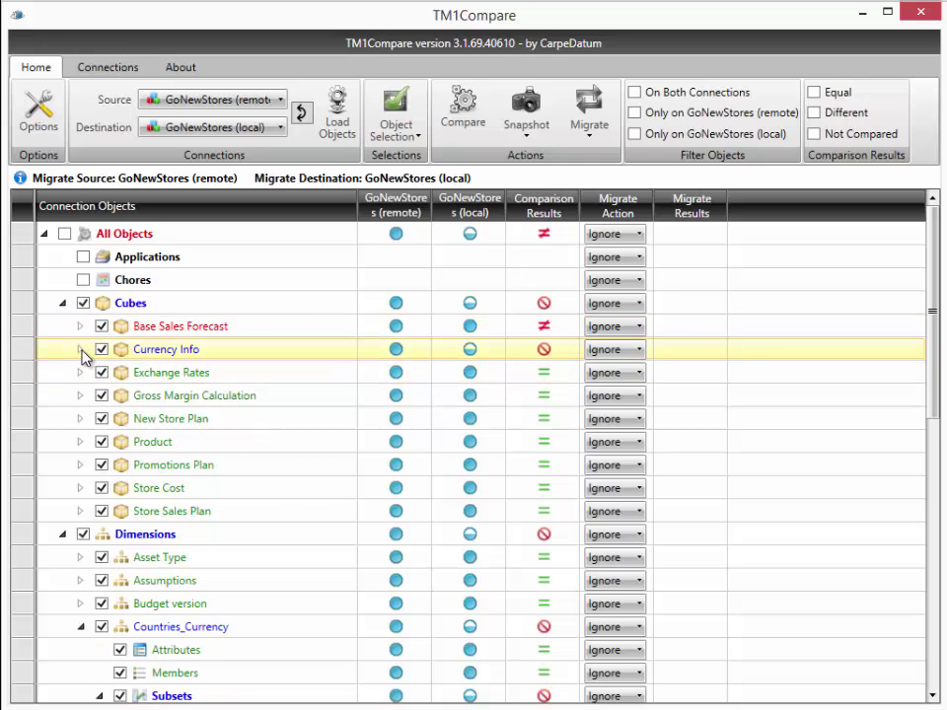
{"action": "left_click", "coordinate": [81, 349]}
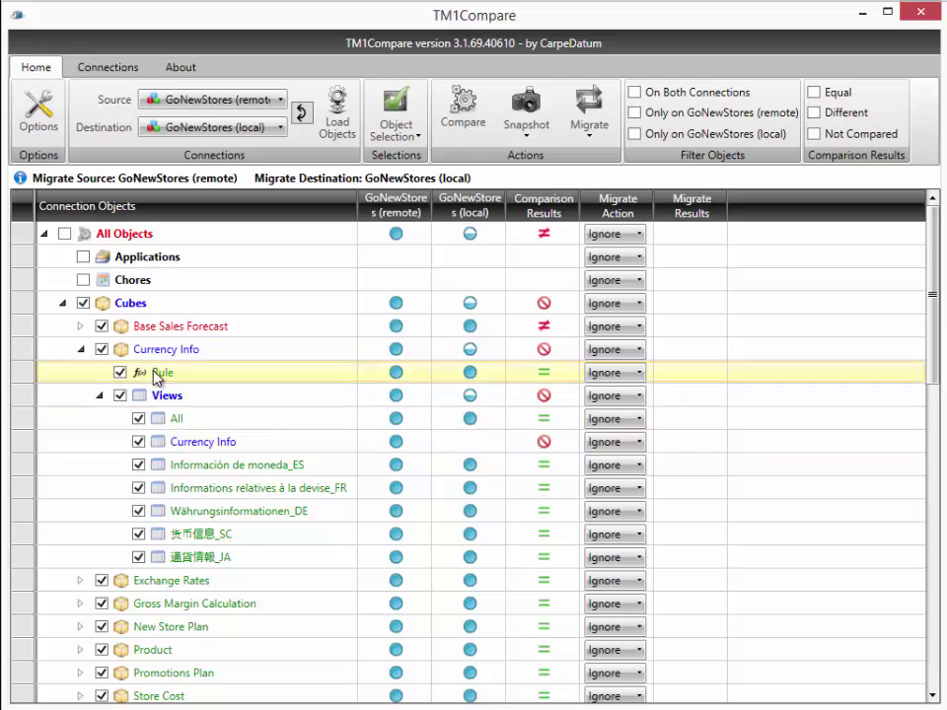
{"action": "left_click", "coordinate": [82, 349]}
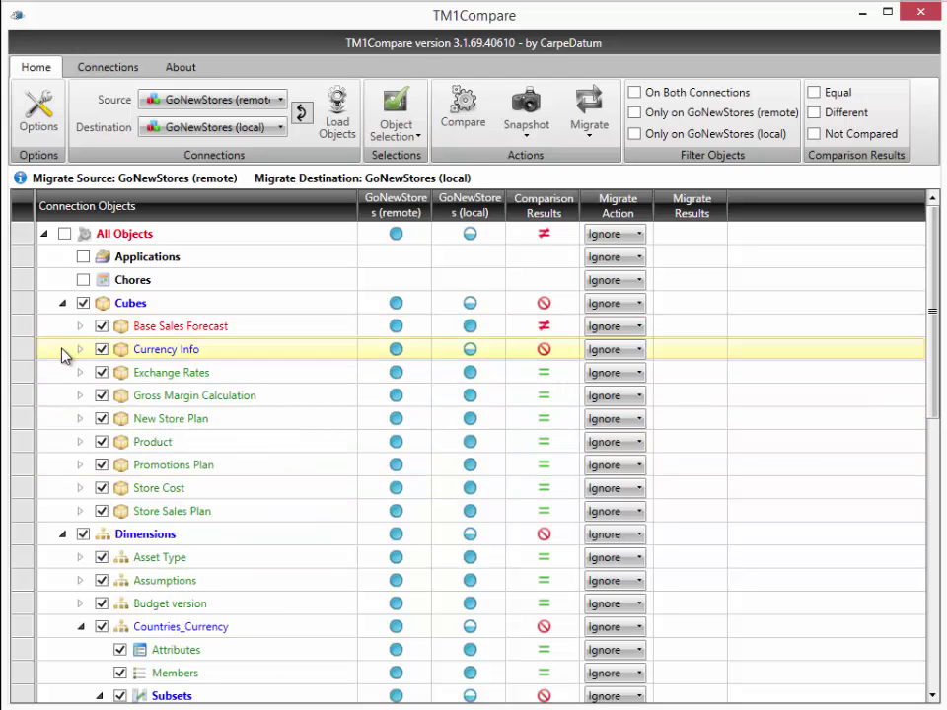
{"action": "left_click", "coordinate": [62, 303]}
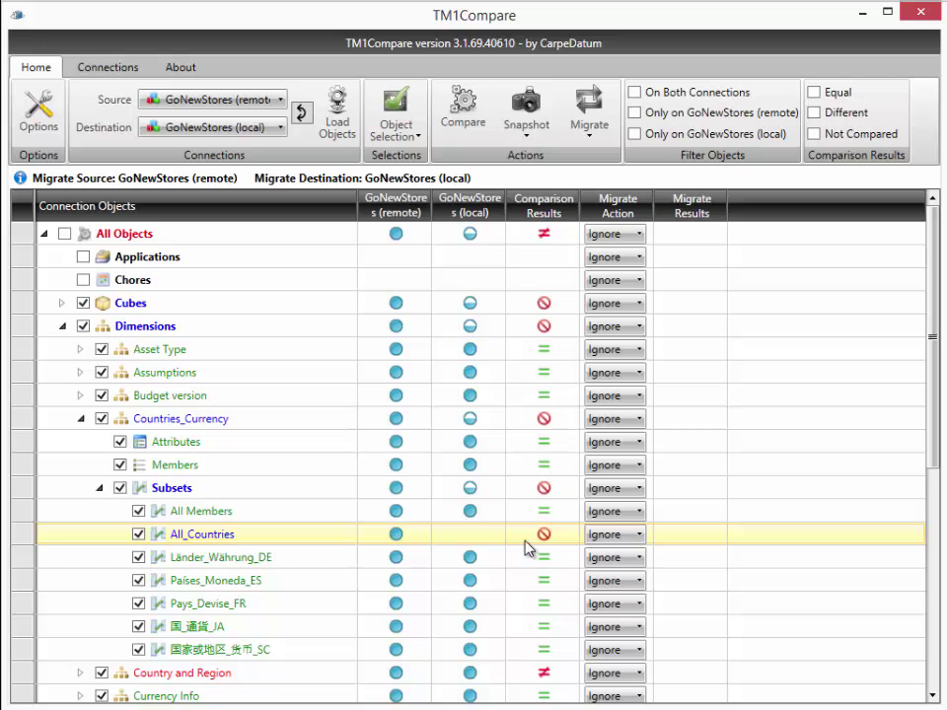
Step: Collapse Countries_Currency and expand Country and Region to show its differing Members
{"action": "left_click", "coordinate": [80, 422]}
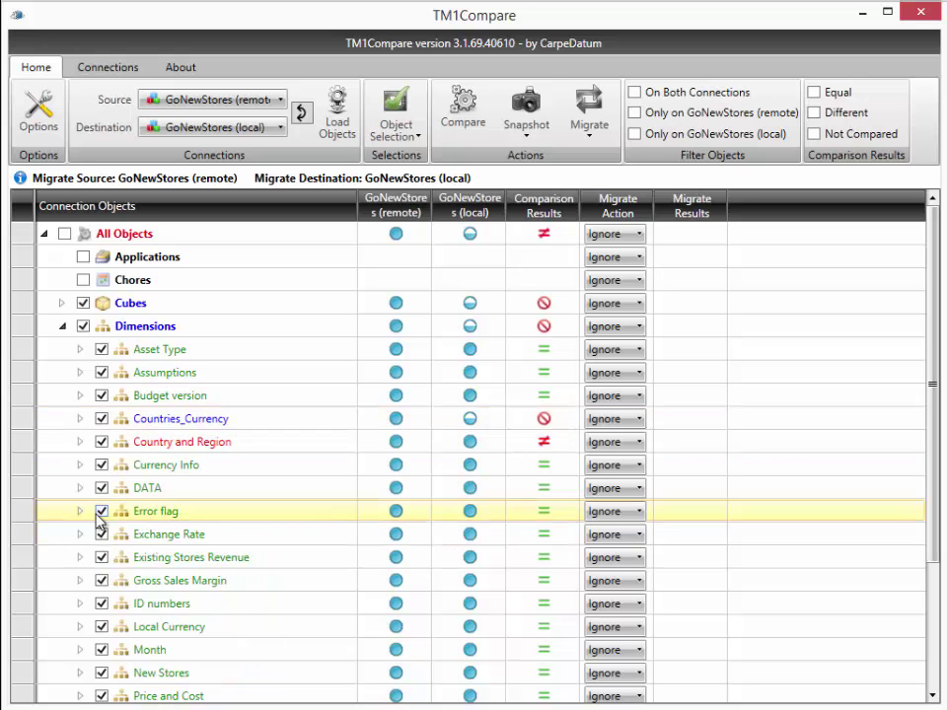
{"action": "left_click", "coordinate": [81, 443]}
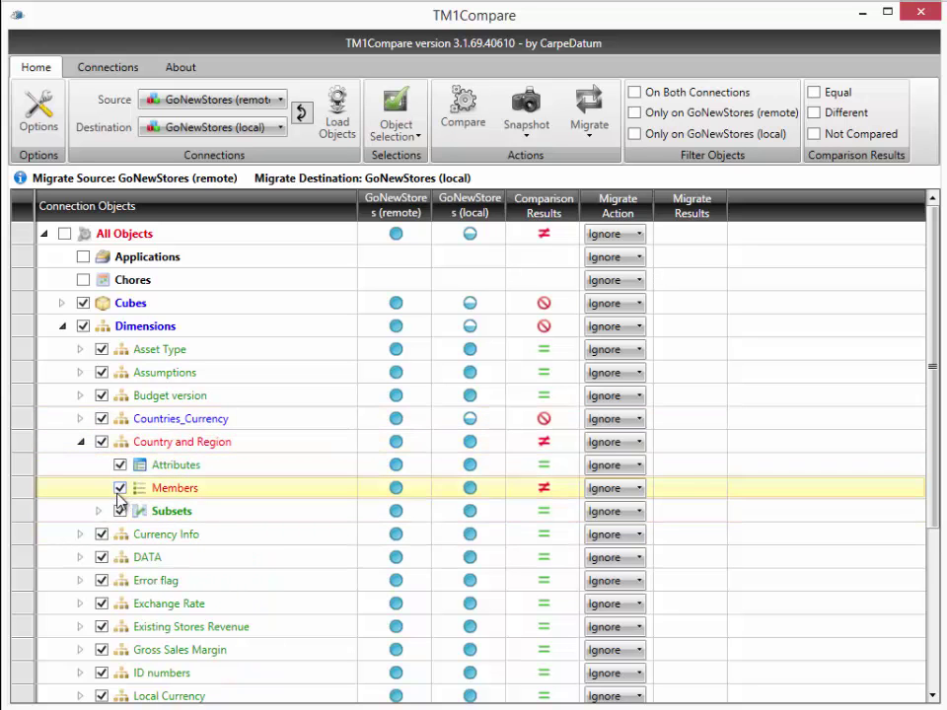
Step: Open the Country and Region members diff and locate GO Accessories, remote-only under Europe
{"action": "double_click", "coordinate": [175, 490]}
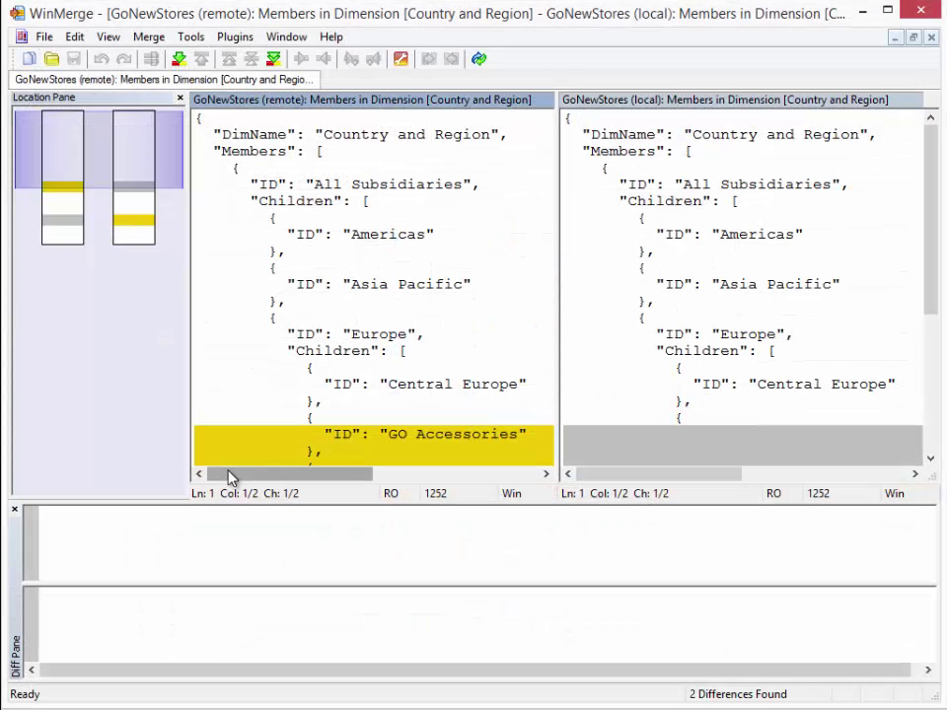
{"action": "left_click", "coordinate": [82, 158]}
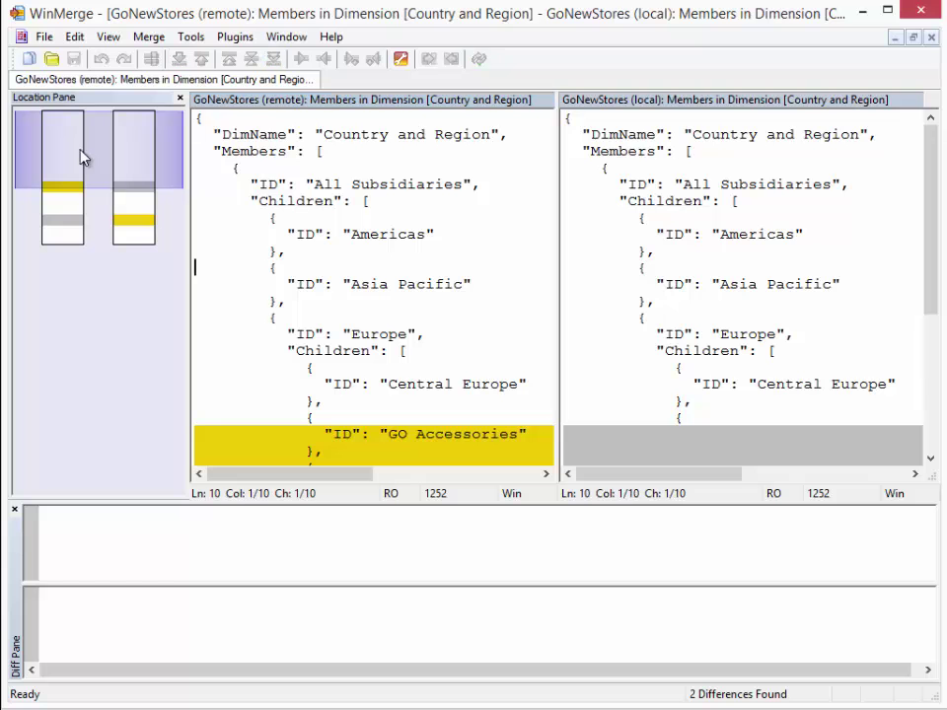
{"action": "left_click_drag", "start_coordinate": [79, 155], "coordinate": [77, 195]}
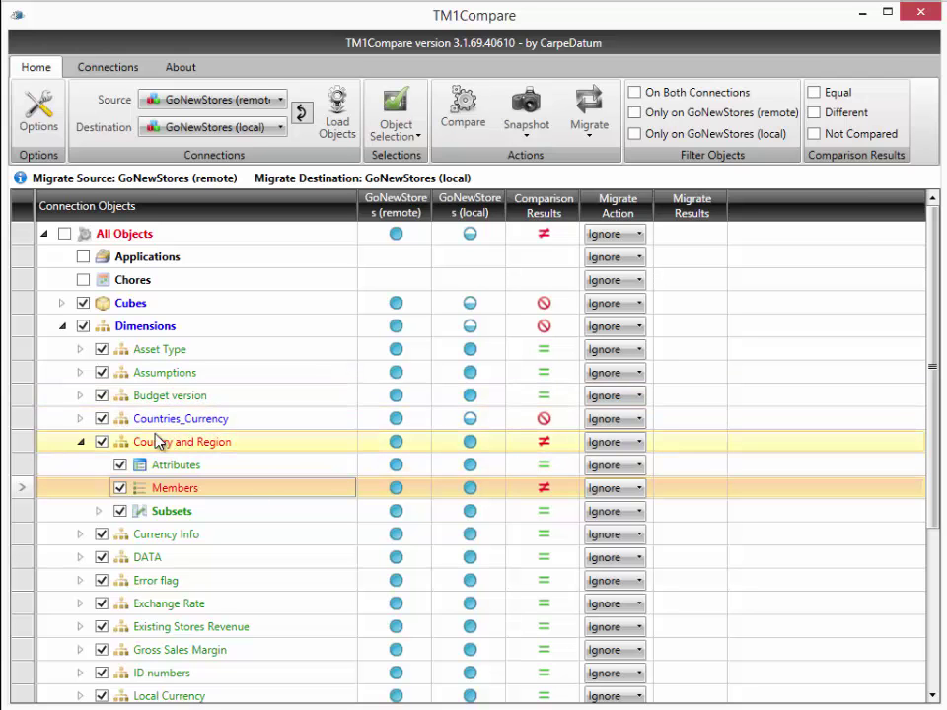
Step: Expand Countries_Currency and review the migrate actions offered for the All_Countries subset
{"action": "left_click", "coordinate": [80, 419]}
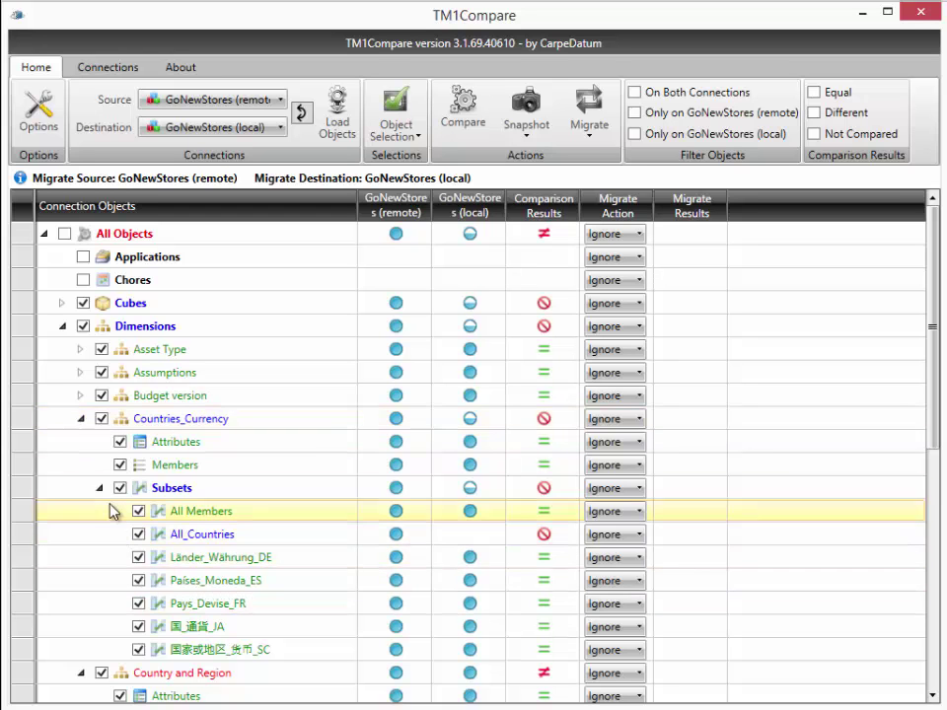
{"action": "right_click", "coordinate": [203, 541]}
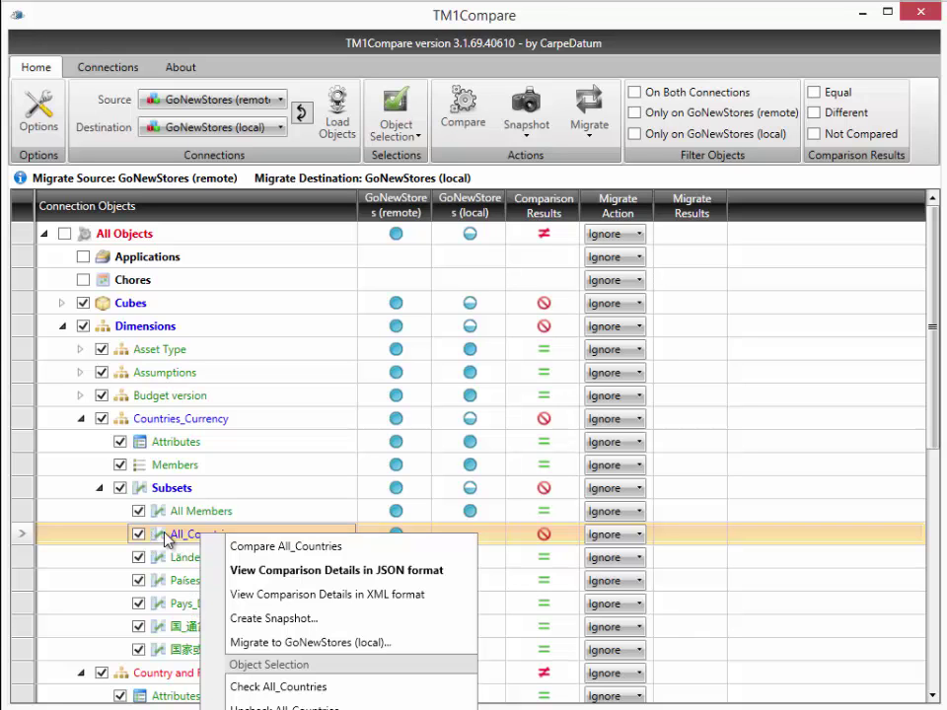
{"action": "left_click", "coordinate": [222, 422]}
{"action": "scroll", "coordinate": [222, 425], "scroll_direction": "down", "scroll_amount": 2}
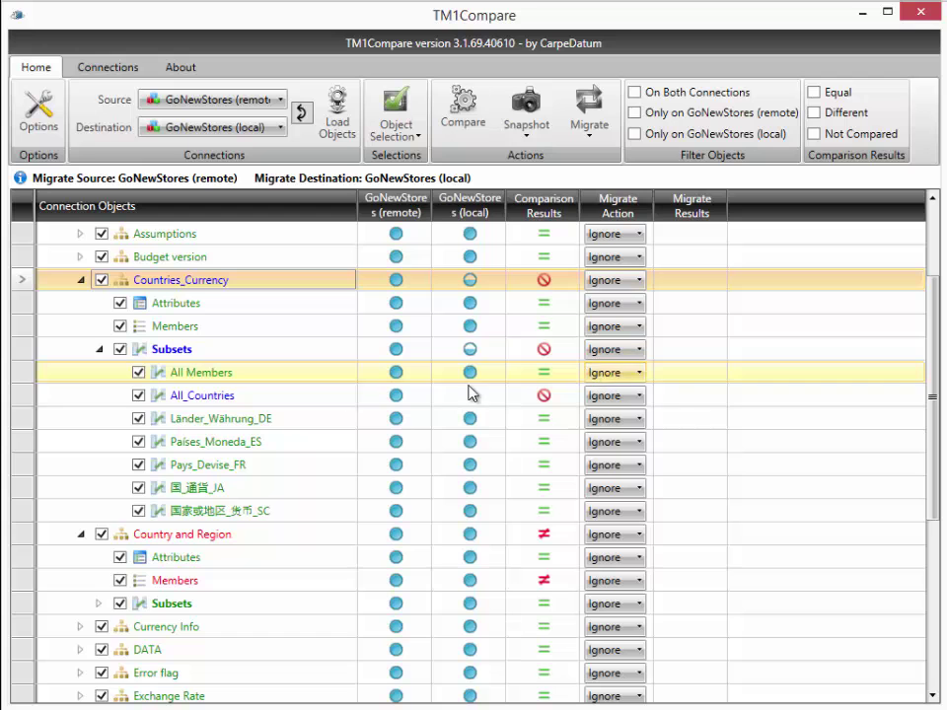
Step: Set the All_Countries subset and Country and Region Members to Copy, then collapse both dimensions
{"action": "left_click", "coordinate": [612, 398]}
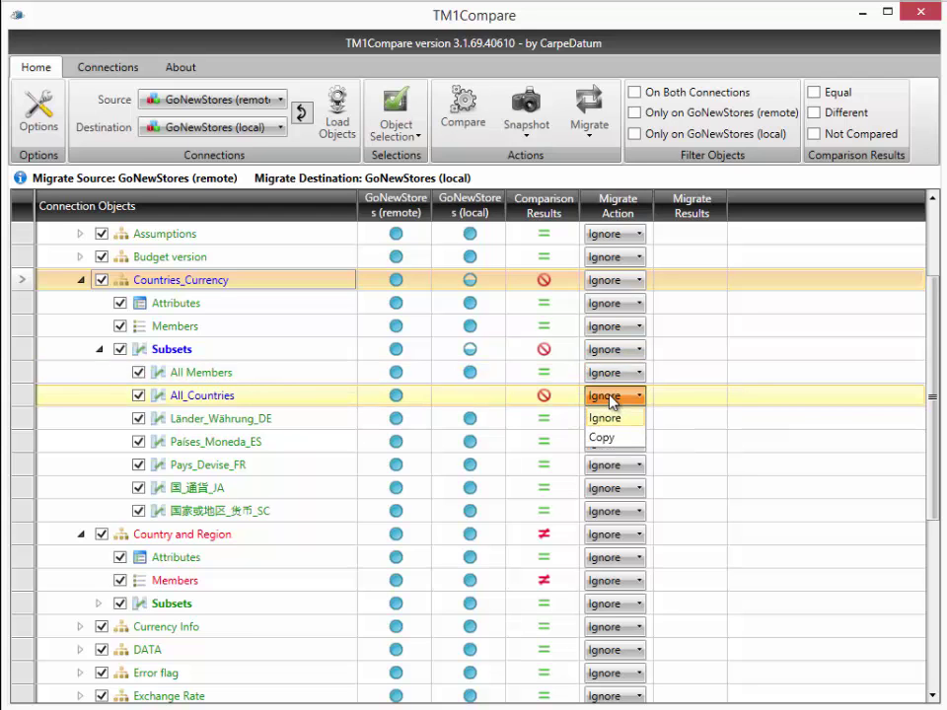
{"action": "left_click", "coordinate": [604, 437]}
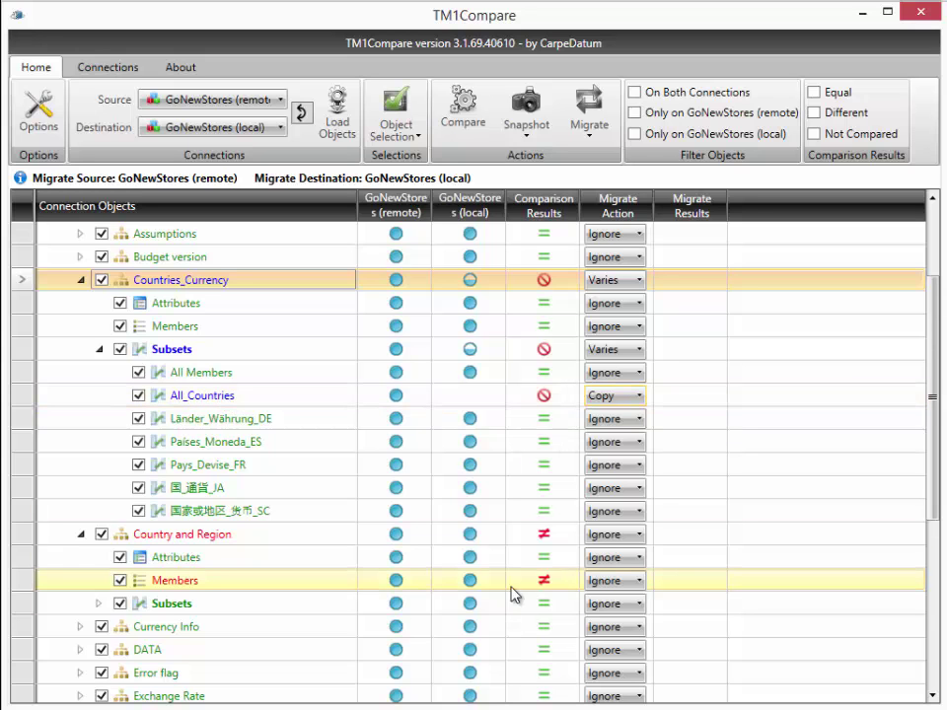
{"action": "left_click", "coordinate": [613, 581]}
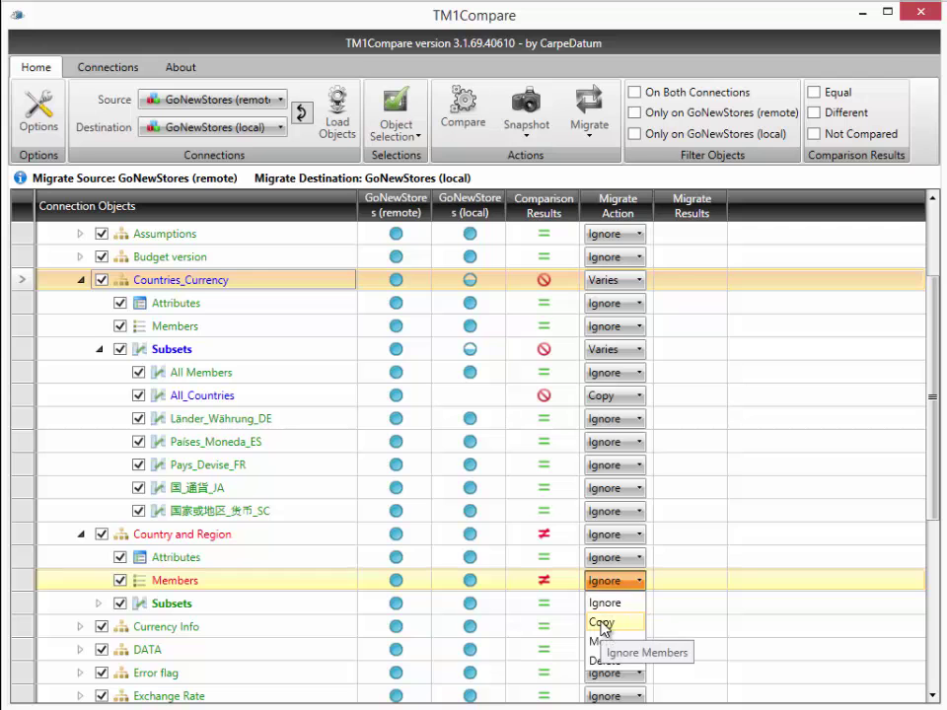
{"action": "left_click", "coordinate": [601, 624]}
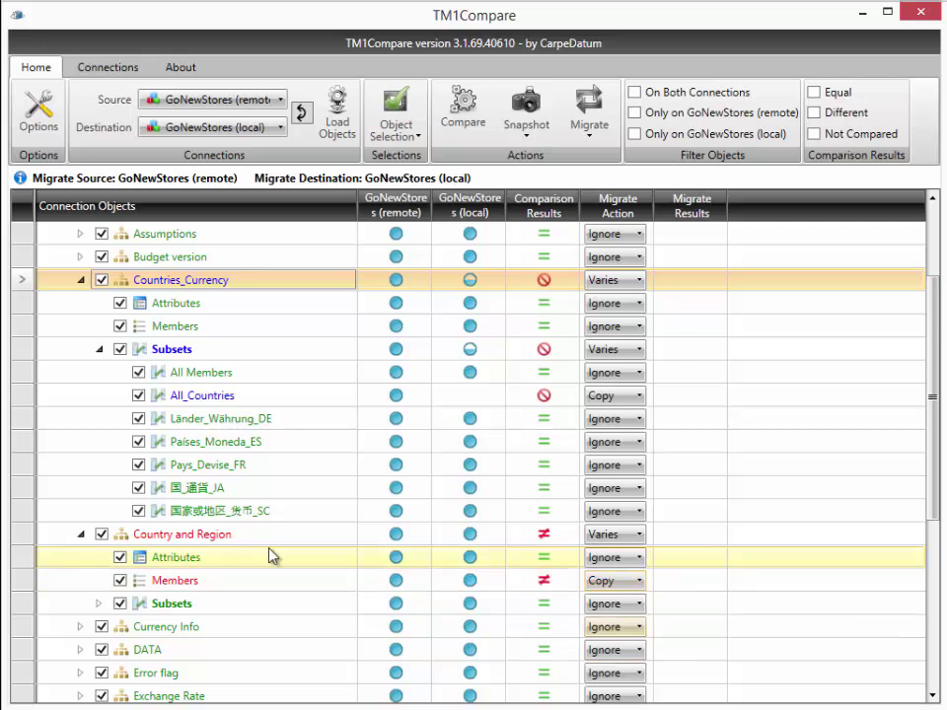
{"action": "left_click", "coordinate": [80, 534]}
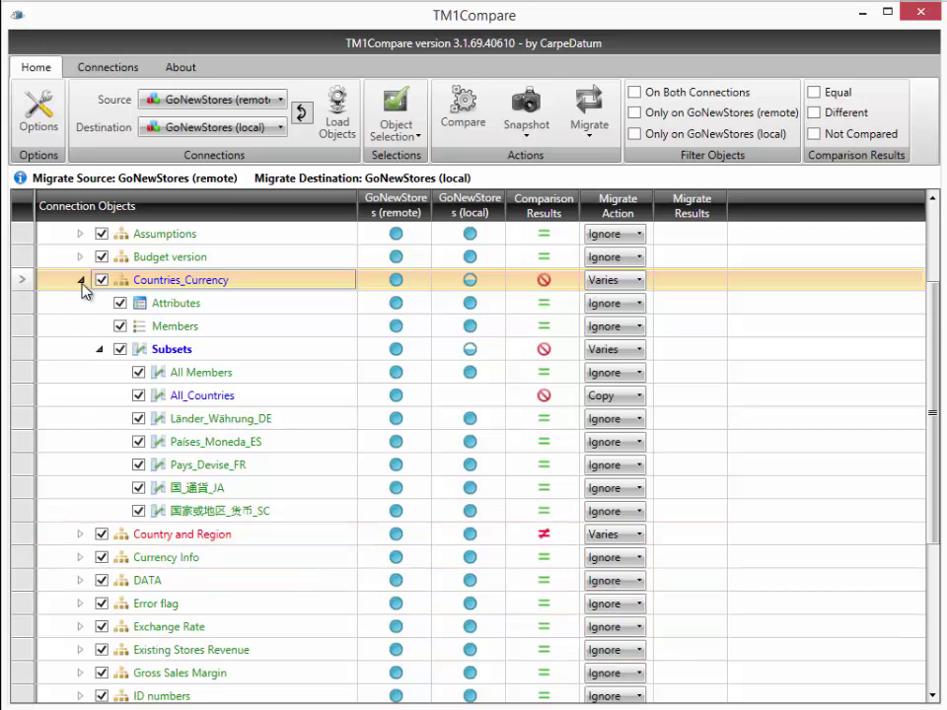
{"action": "left_click", "coordinate": [80, 280]}
{"action": "scroll", "coordinate": [177, 403], "scroll_direction": "up", "scroll_amount": 2}
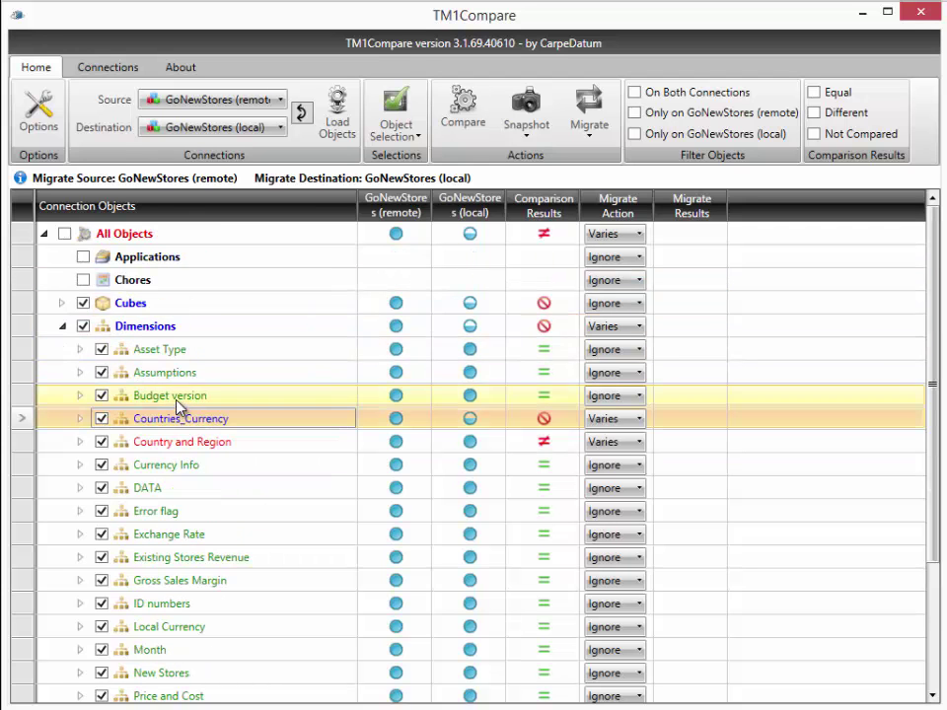
Step: Set Migrate Action to Copy for Base Sales Forecast's Rule and the Currency Info view
{"action": "left_click", "coordinate": [63, 303]}
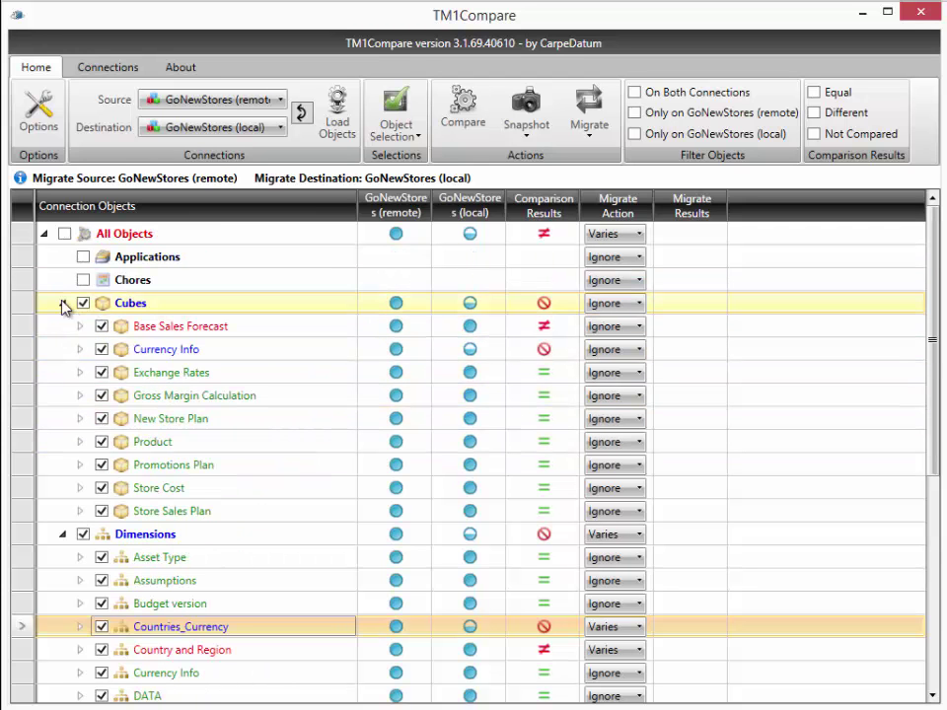
{"action": "left_click", "coordinate": [81, 327]}
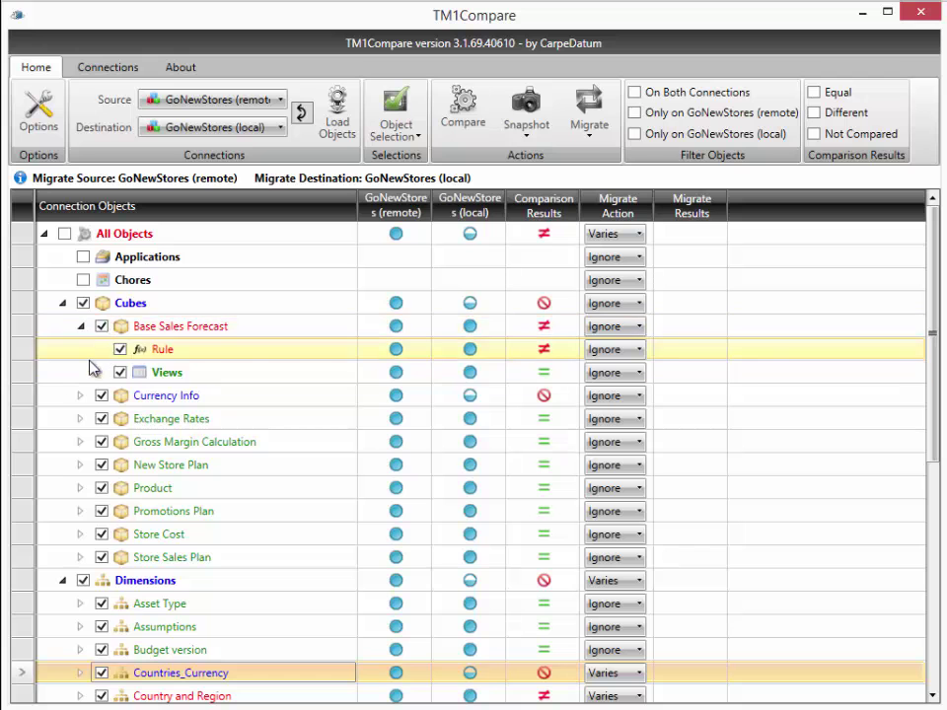
{"action": "left_click", "coordinate": [631, 351]}
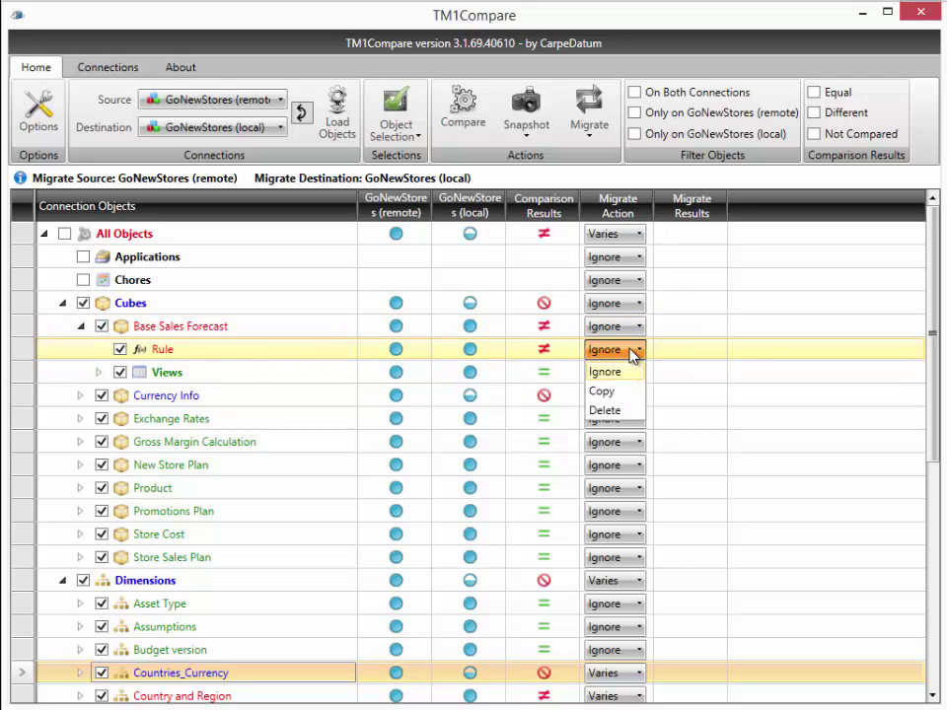
{"action": "left_click", "coordinate": [634, 394]}
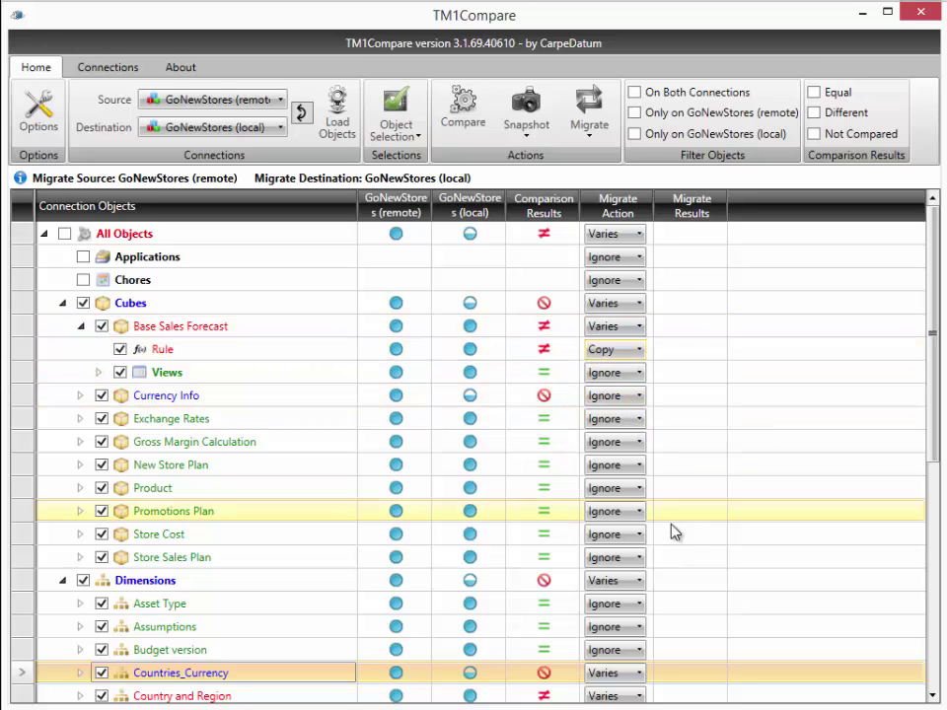
{"action": "left_click", "coordinate": [81, 395]}
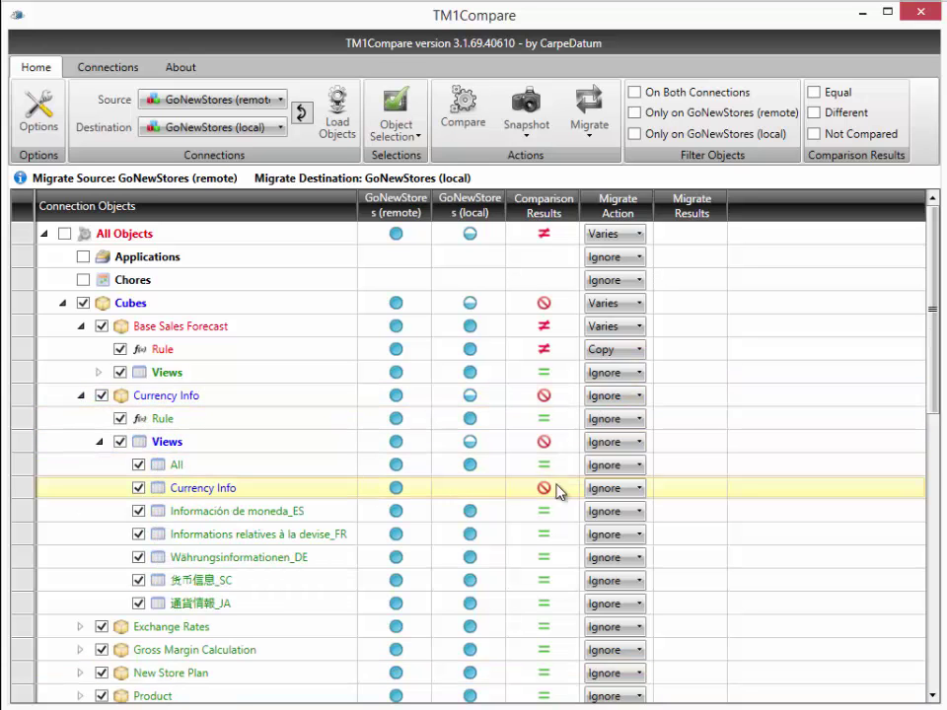
{"action": "left_click", "coordinate": [609, 488]}
{"action": "left_click", "coordinate": [621, 533]}
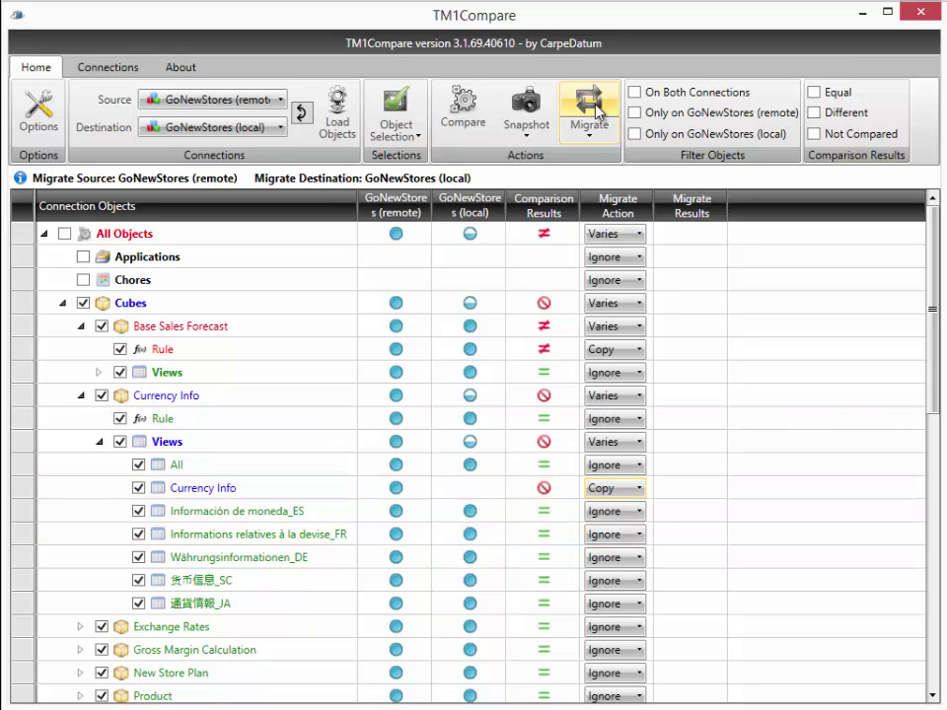
Step: Open Migrate Options for Checked Objects and set the destination to GoNewStores (local)
{"action": "left_click", "coordinate": [593, 107]}
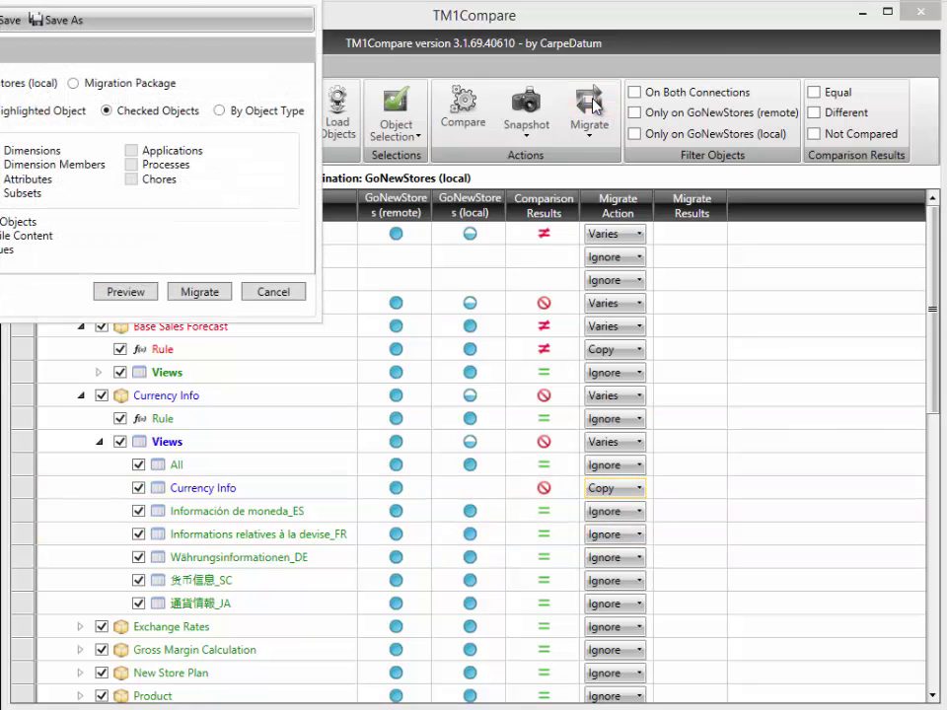
{"action": "left_click_drag", "start_coordinate": [163, 1], "coordinate": [578, 184]}
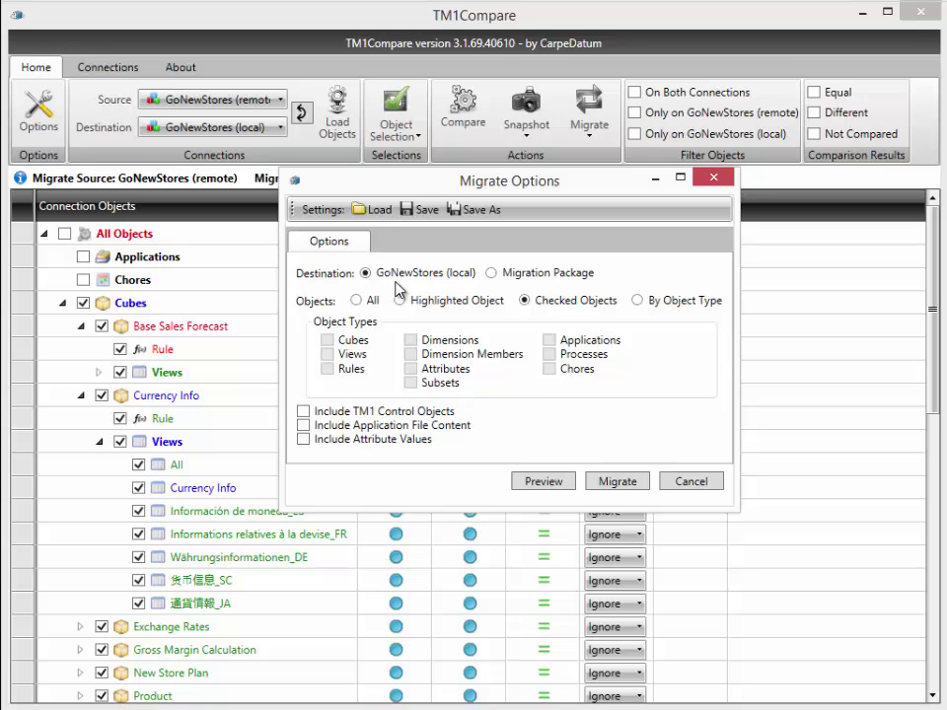
{"action": "left_click", "coordinate": [492, 273]}
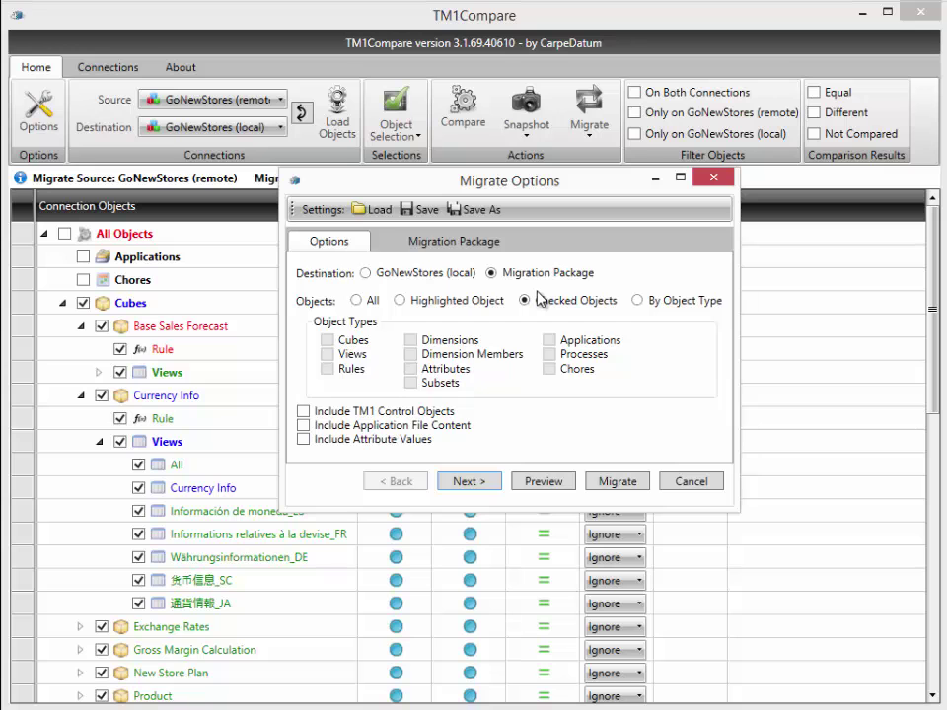
{"action": "left_click", "coordinate": [371, 273]}
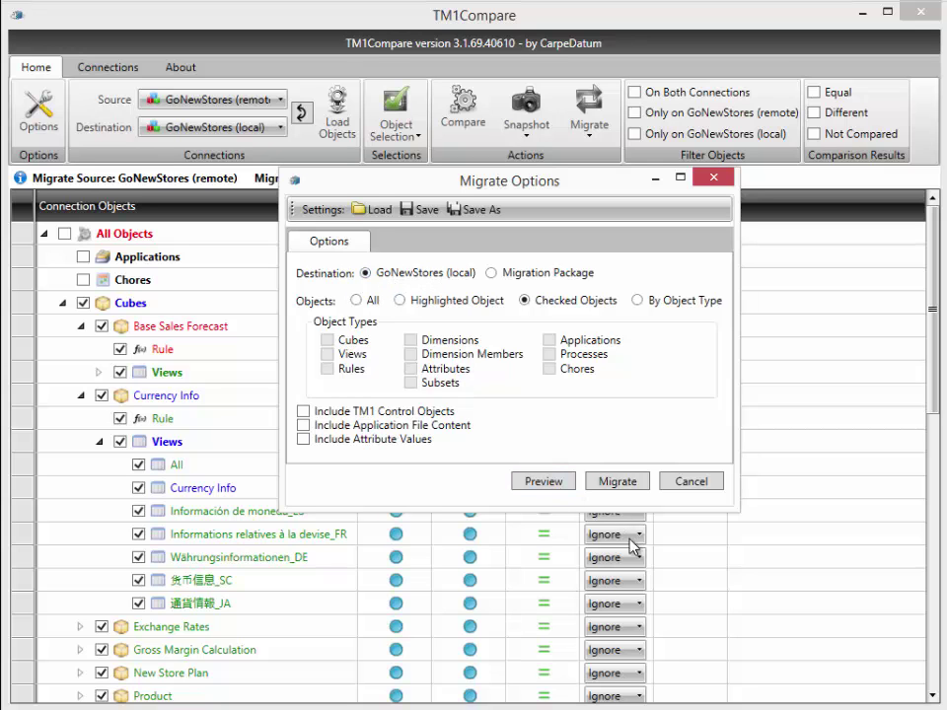
Step: Preview the four copy actions in the Migrate Report, then migrate them into GoNewStores (local)
{"action": "left_click", "coordinate": [539, 484]}
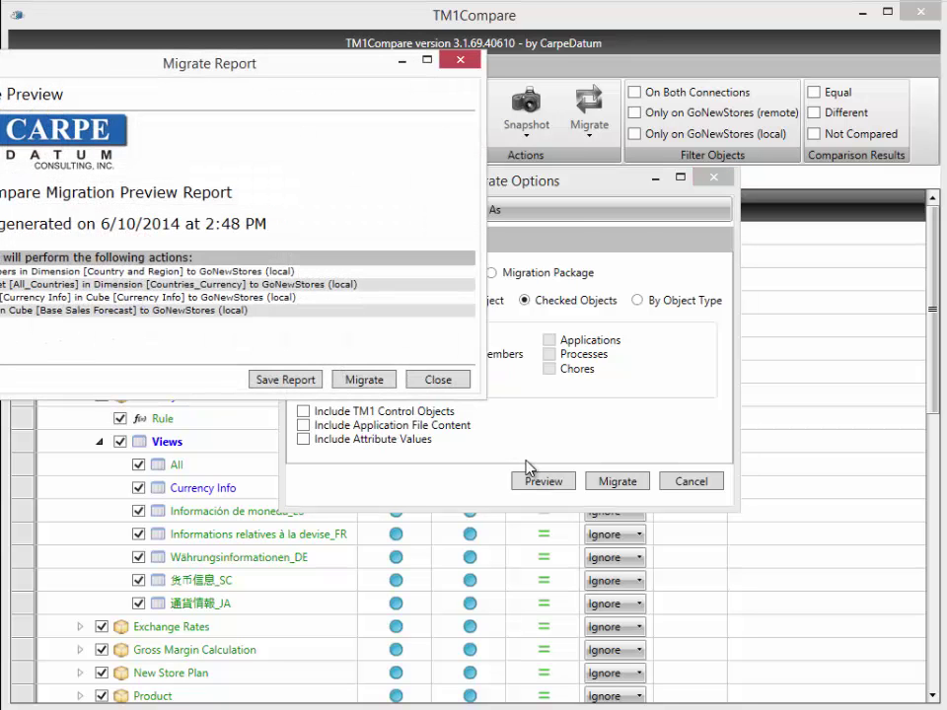
{"action": "left_click_drag", "start_coordinate": [283, 72], "coordinate": [447, 83]}
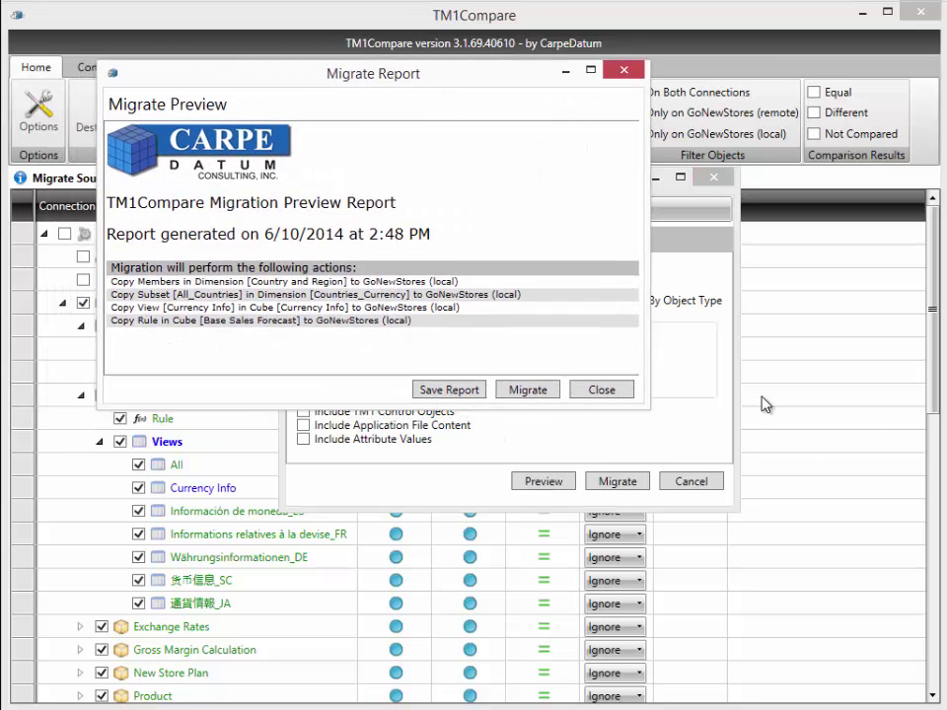
{"action": "left_click_drag", "start_coordinate": [645, 403], "coordinate": [827, 574]}
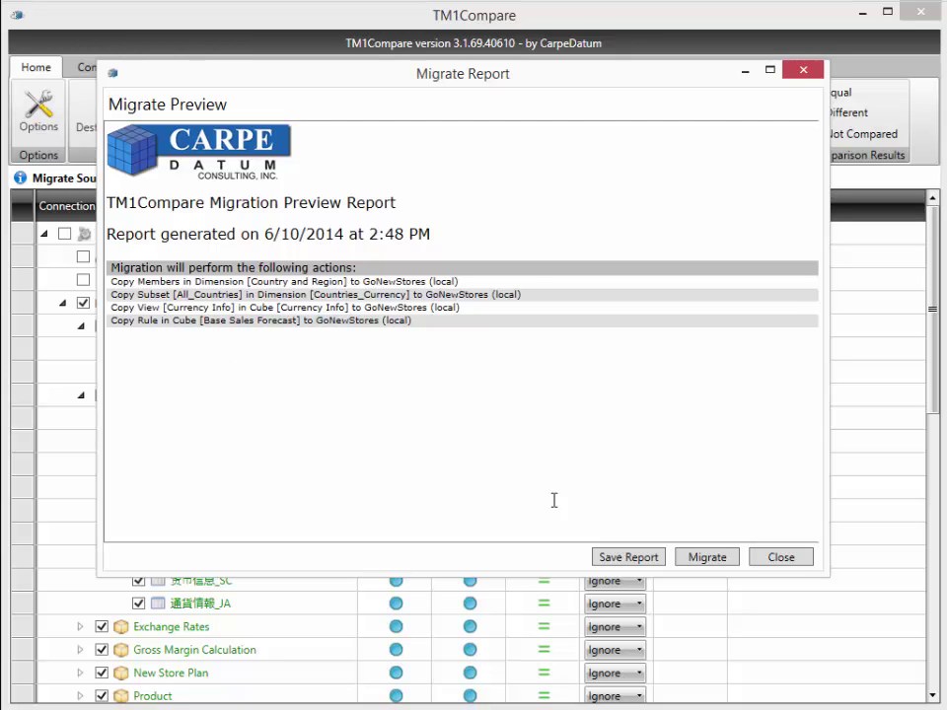
{"action": "left_click", "coordinate": [721, 564]}
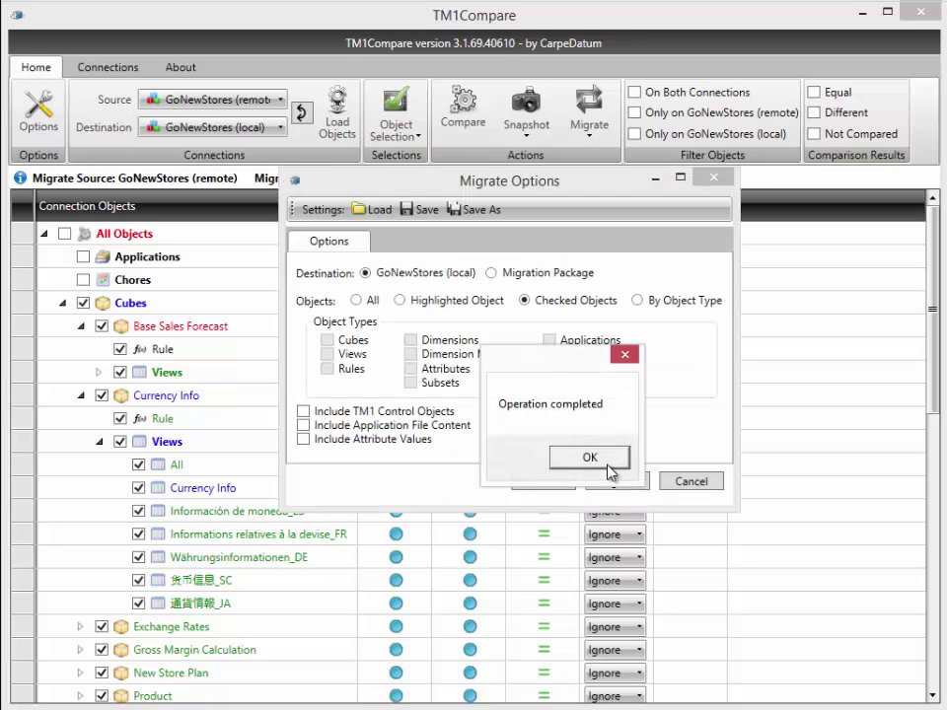
Step: Dismiss the migration-complete message and Migrate Options, then reload objects from both GoNewStores servers
{"action": "left_click", "coordinate": [608, 465]}
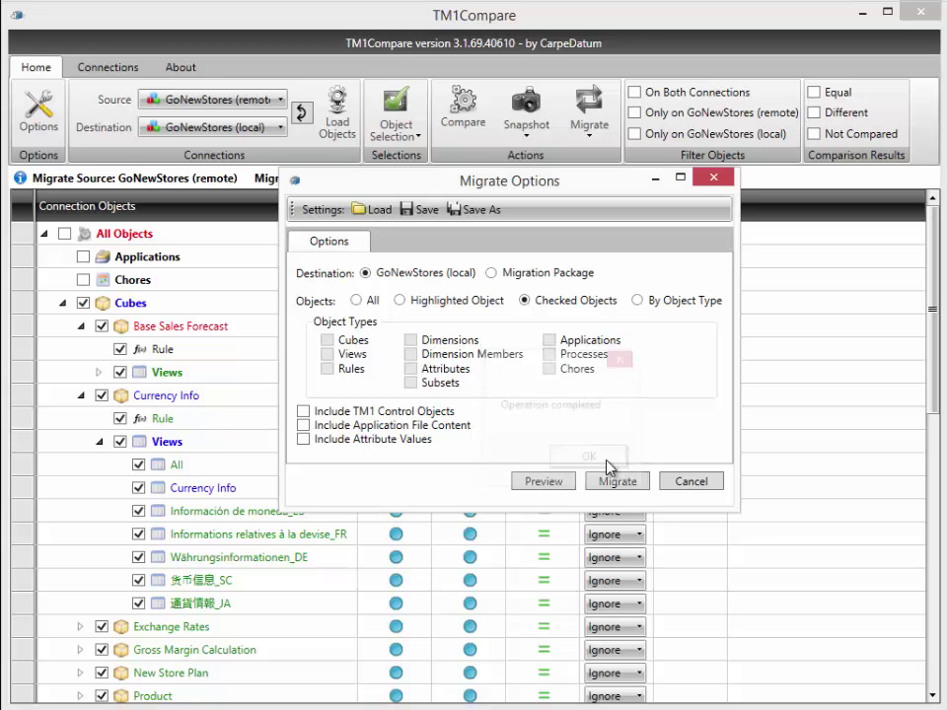
{"action": "left_click", "coordinate": [713, 177]}
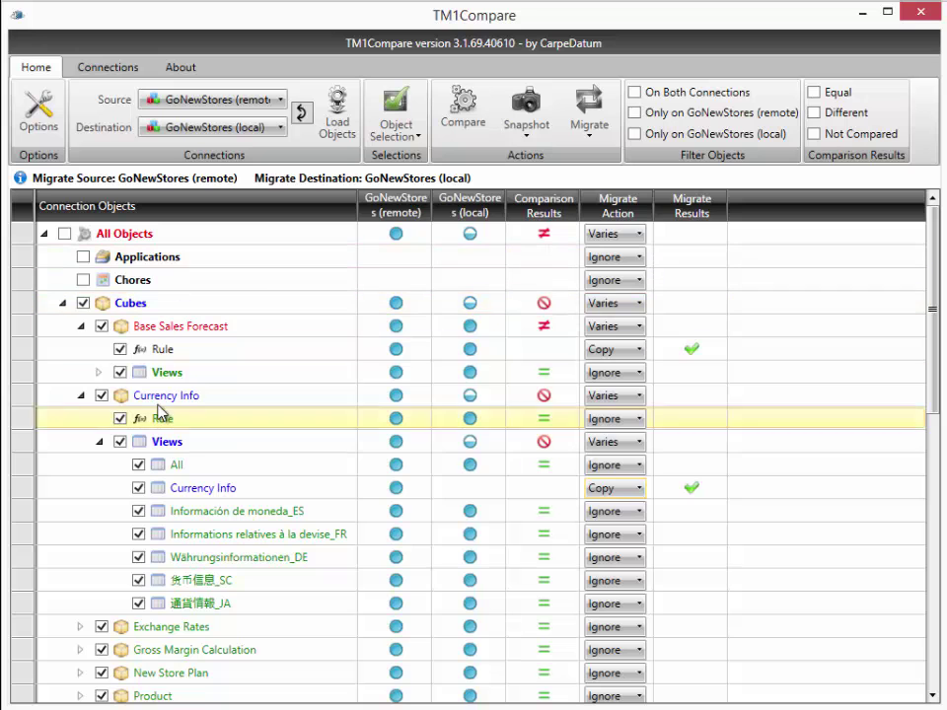
{"action": "left_click", "coordinate": [337, 114]}
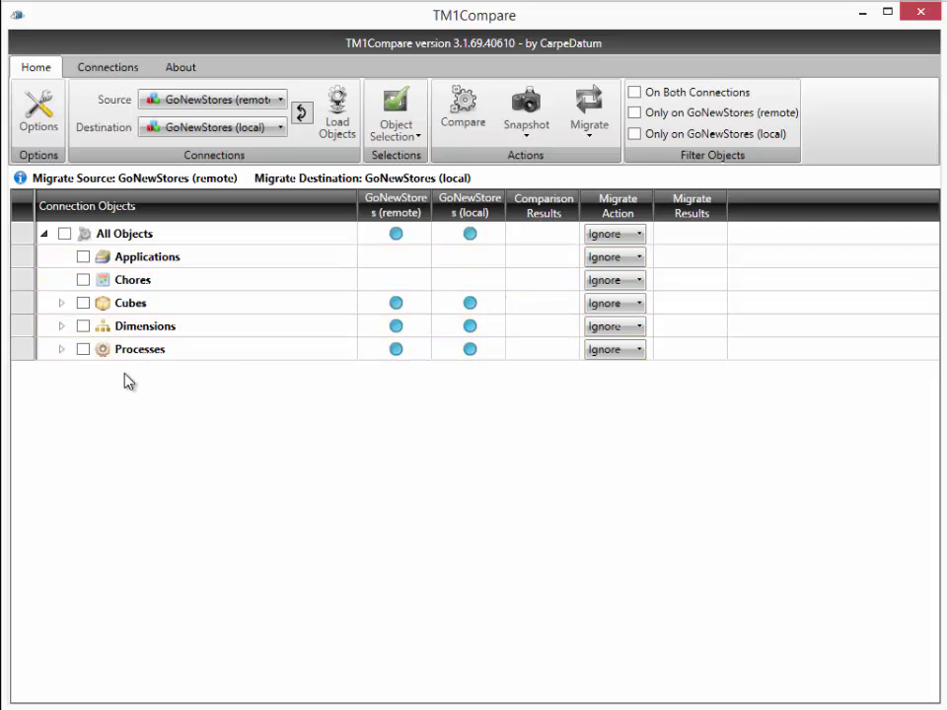
Step: Compare remote and local GoNewStores again with Cubes and Dimensions selected
{"action": "left_click", "coordinate": [83, 304]}
{"action": "left_click", "coordinate": [83, 325]}
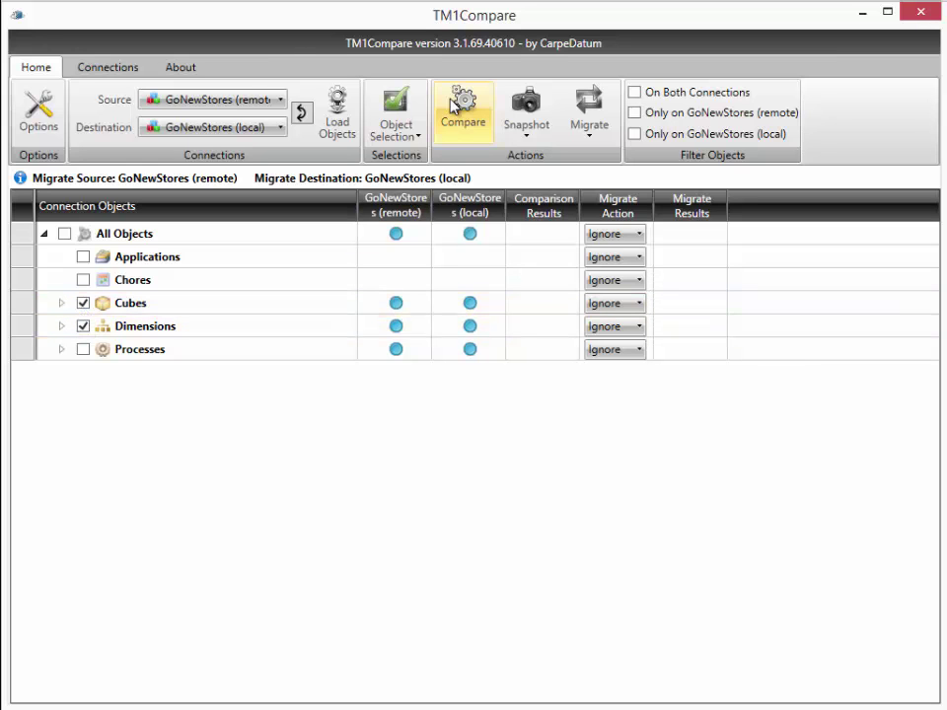
{"action": "left_click", "coordinate": [462, 107]}
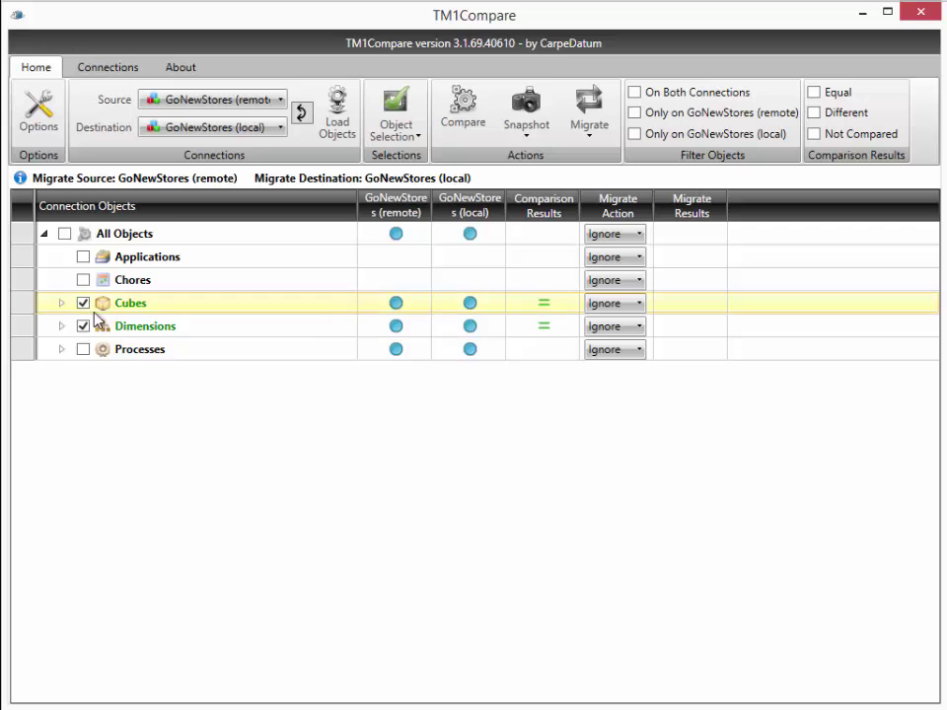
Step: Expand the Cubes and Dimensions results to confirm every item shows as equal
{"action": "left_click", "coordinate": [61, 303]}
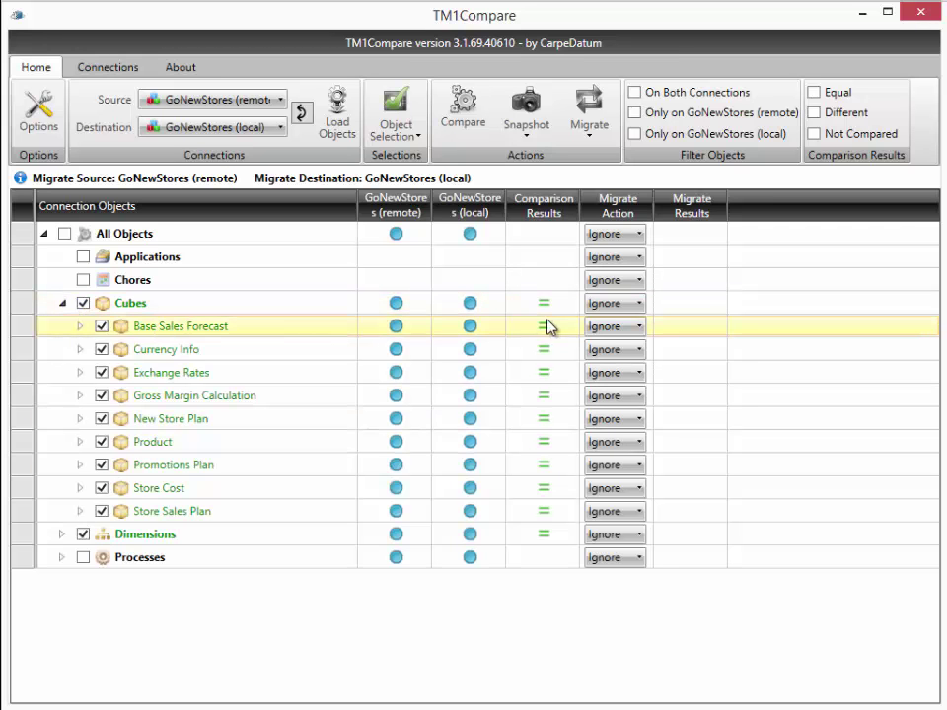
{"action": "left_click", "coordinate": [61, 533]}
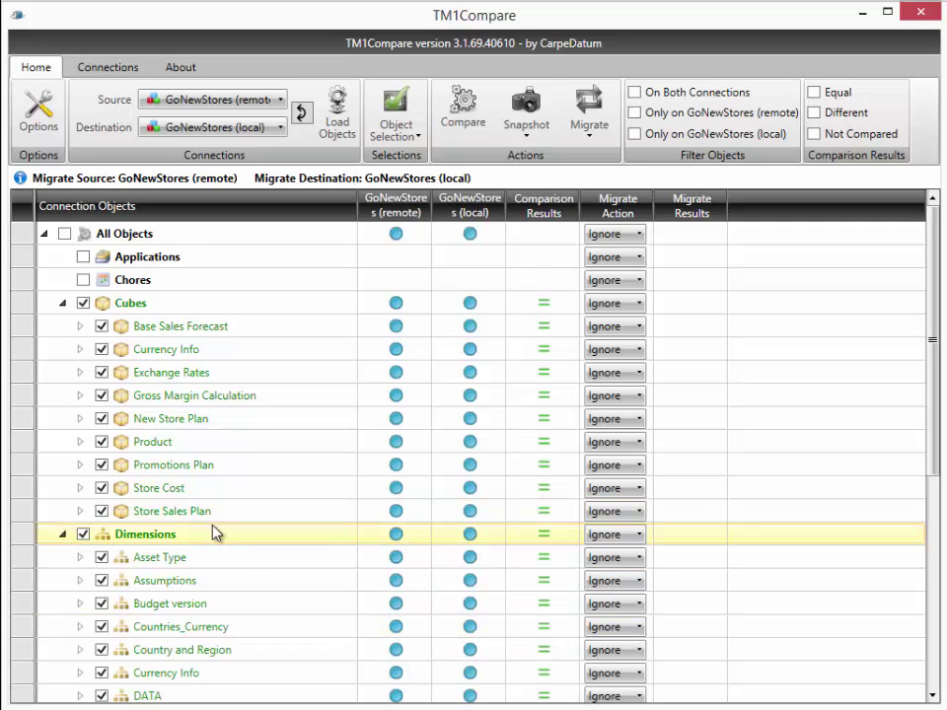
{"action": "scroll", "coordinate": [232, 536], "scroll_direction": "down", "scroll_amount": 4}
{"action": "scroll", "coordinate": [235, 542], "scroll_direction": "up", "scroll_amount": 4}
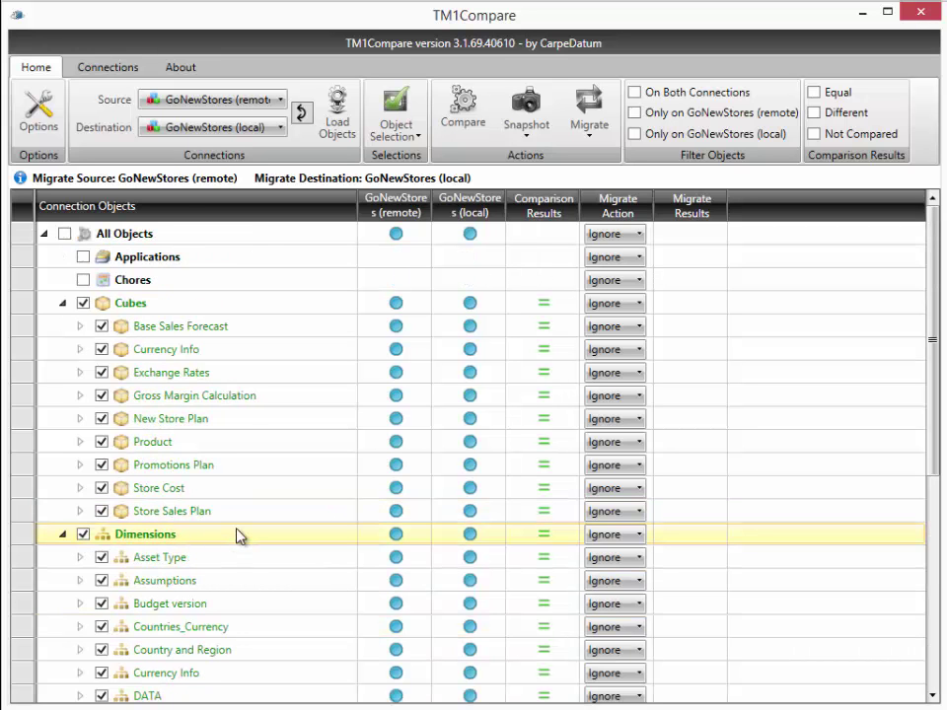